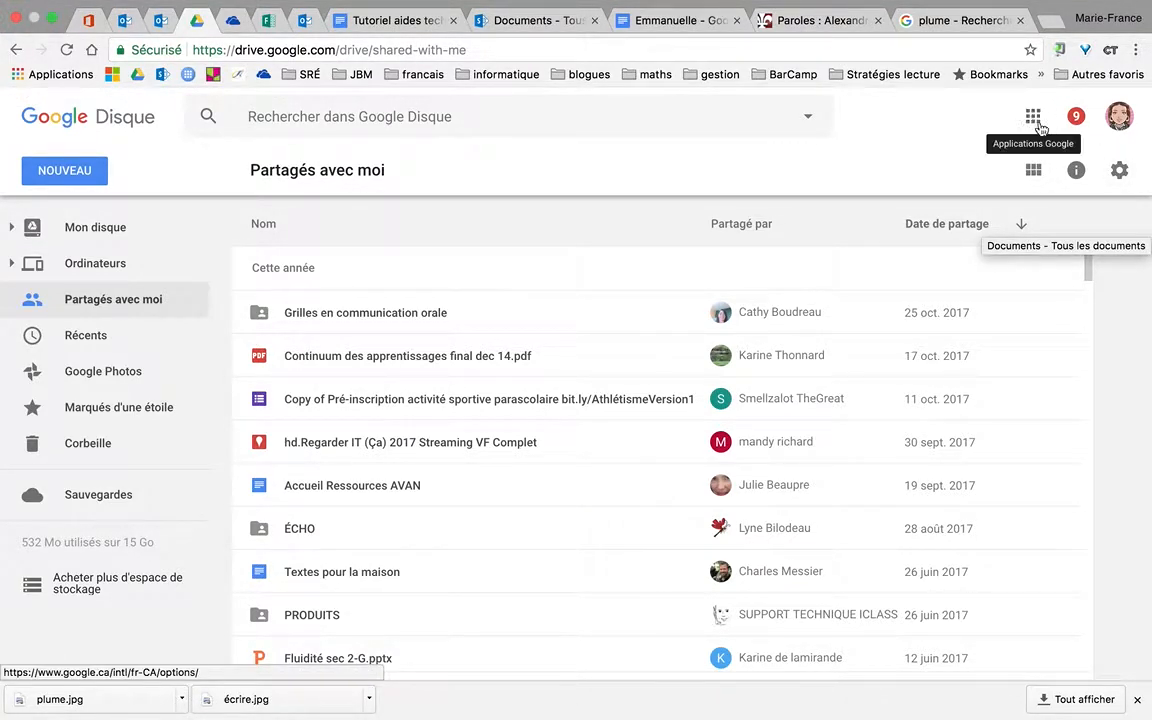
# Go to Mon disque in Google Disque through the list of Google applications.
pyautogui.click(1032, 117)
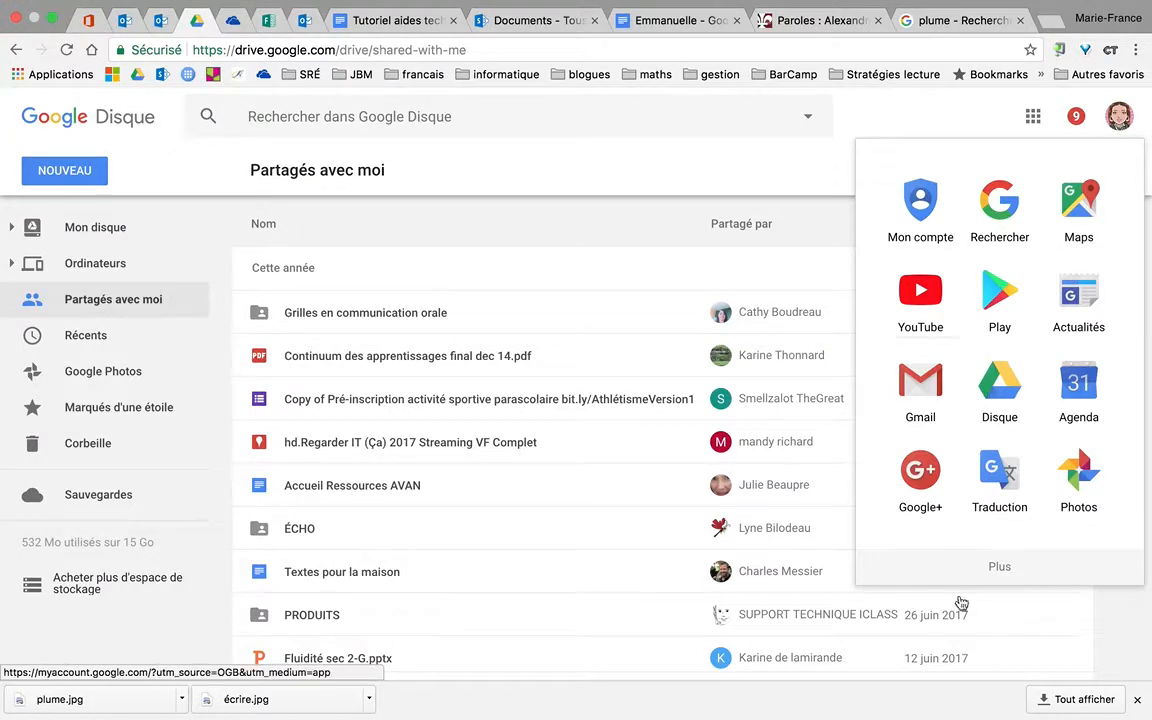
pyautogui.click(1003, 395)
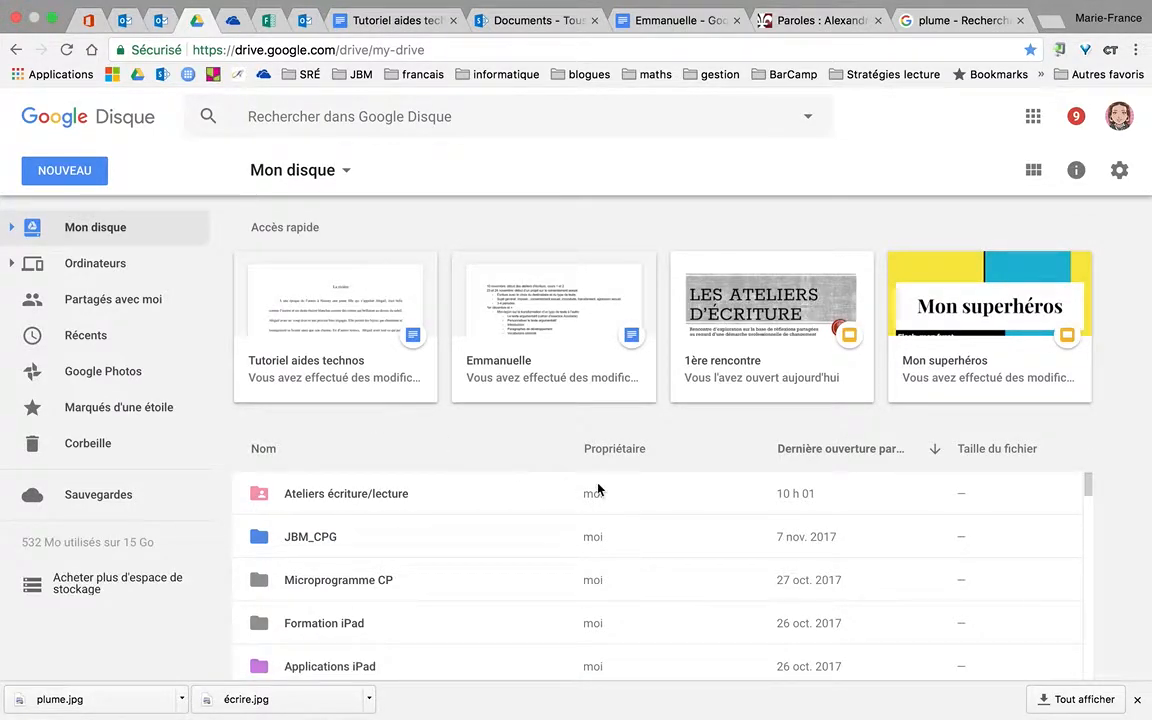
# Review the kinds of new files that can be created in Mon disque, and open the document Tutoriel aides technos.
pyautogui.click(62, 160)
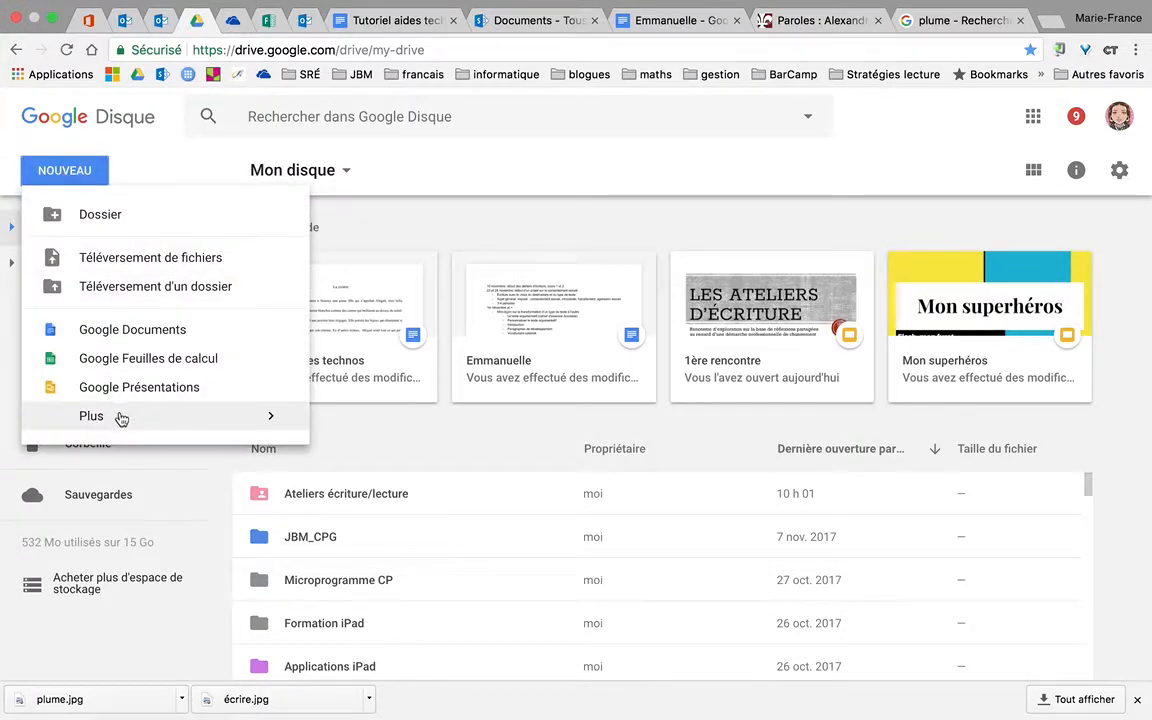
pyautogui.moveTo(119, 421)
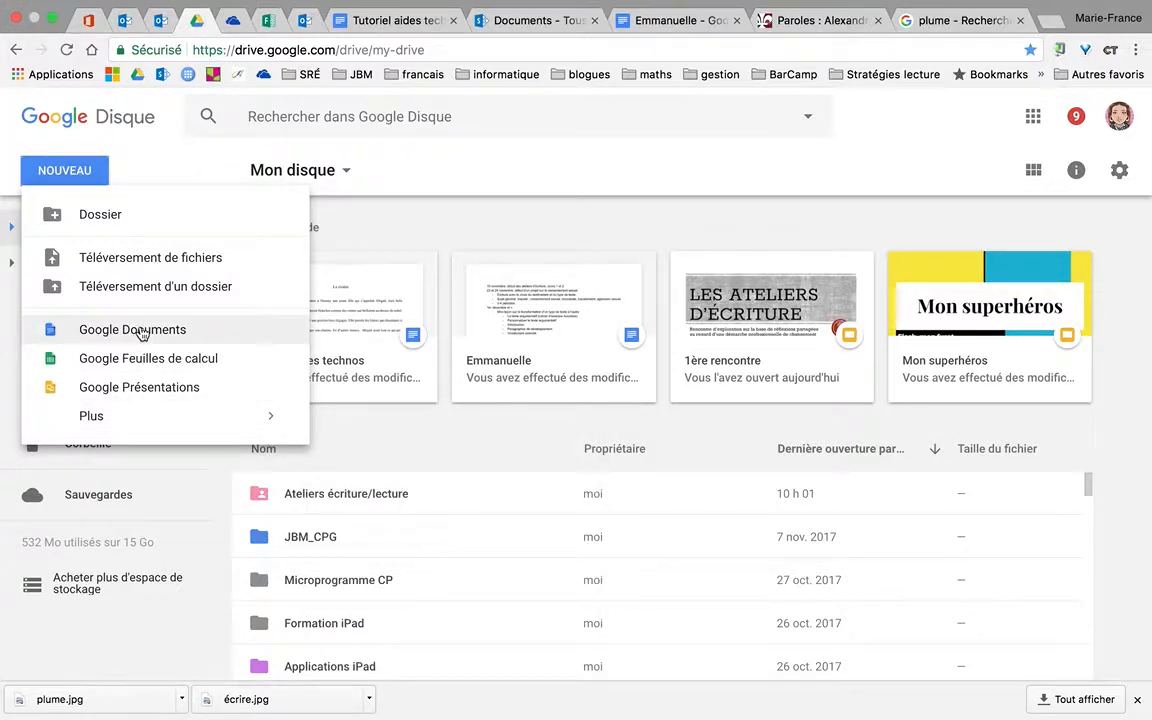
pyautogui.click(381, 225)
pyautogui.doubleClick(373, 290)
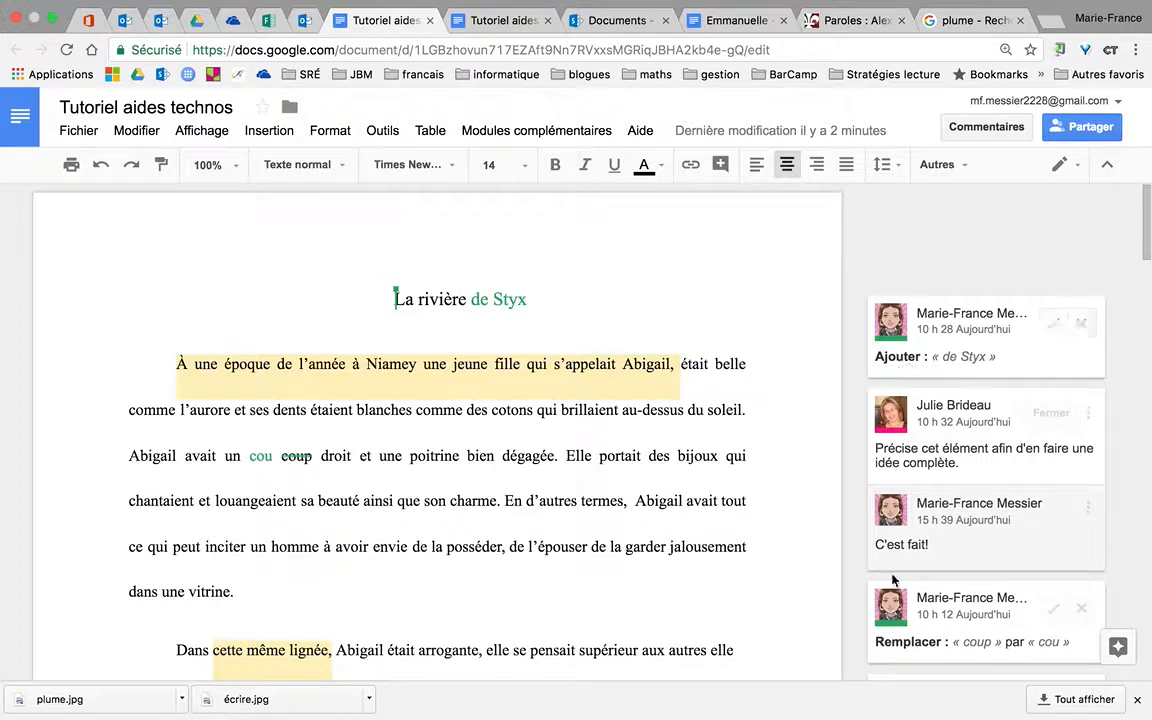
# Examine the text's suggested corrections, highlighted passages and margin comments from the title to the end of the story.
pyautogui.scroll(-3, 905, 648)
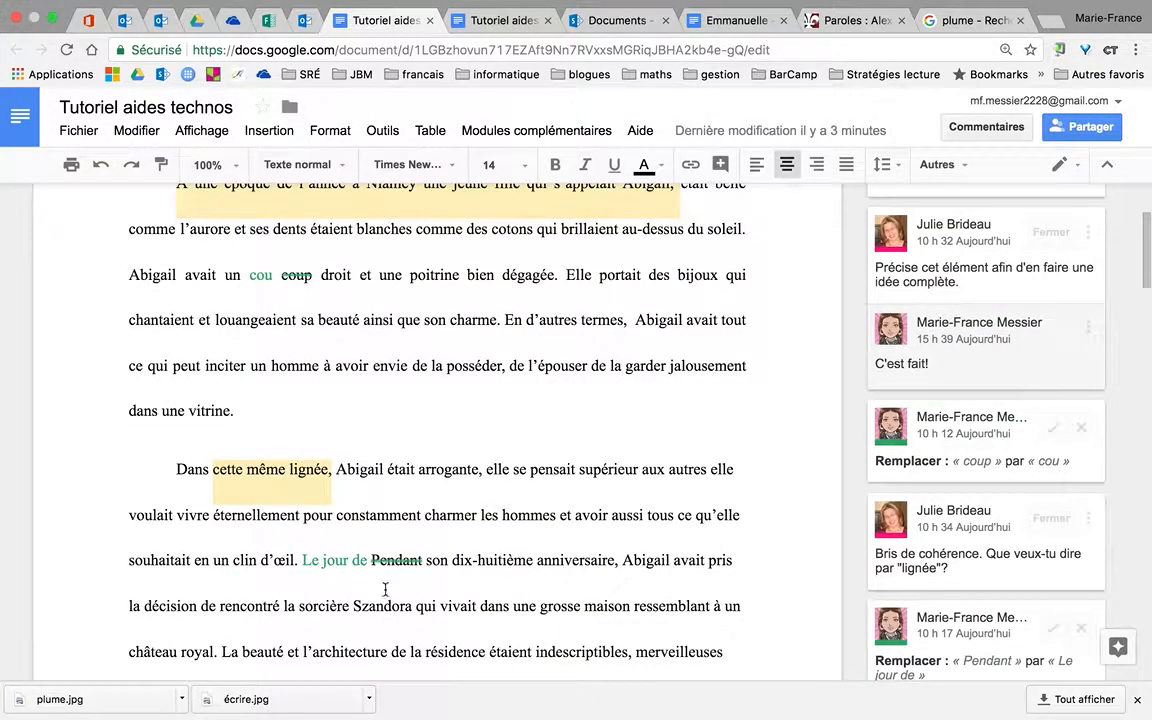
pyautogui.scroll(1, 386, 596)
pyautogui.scroll(3, 386, 596)
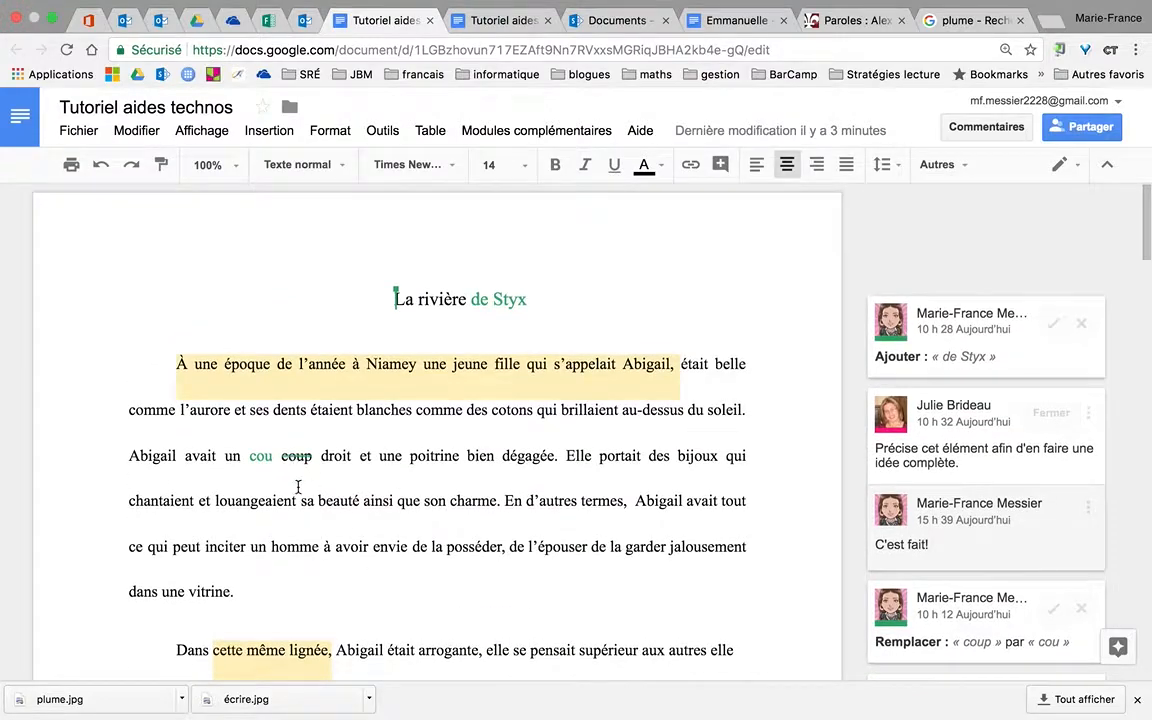
pyautogui.scroll(-3, 300, 515)
pyautogui.scroll(-10, 303, 539)
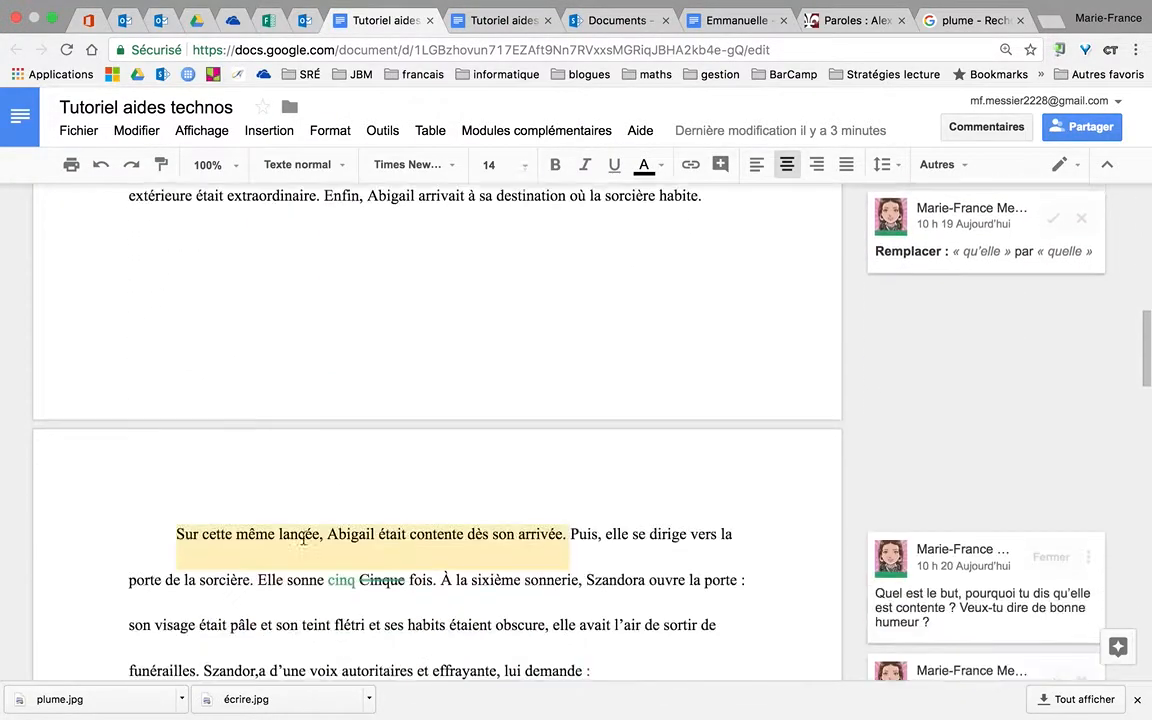
pyautogui.scroll(-8, 303, 539)
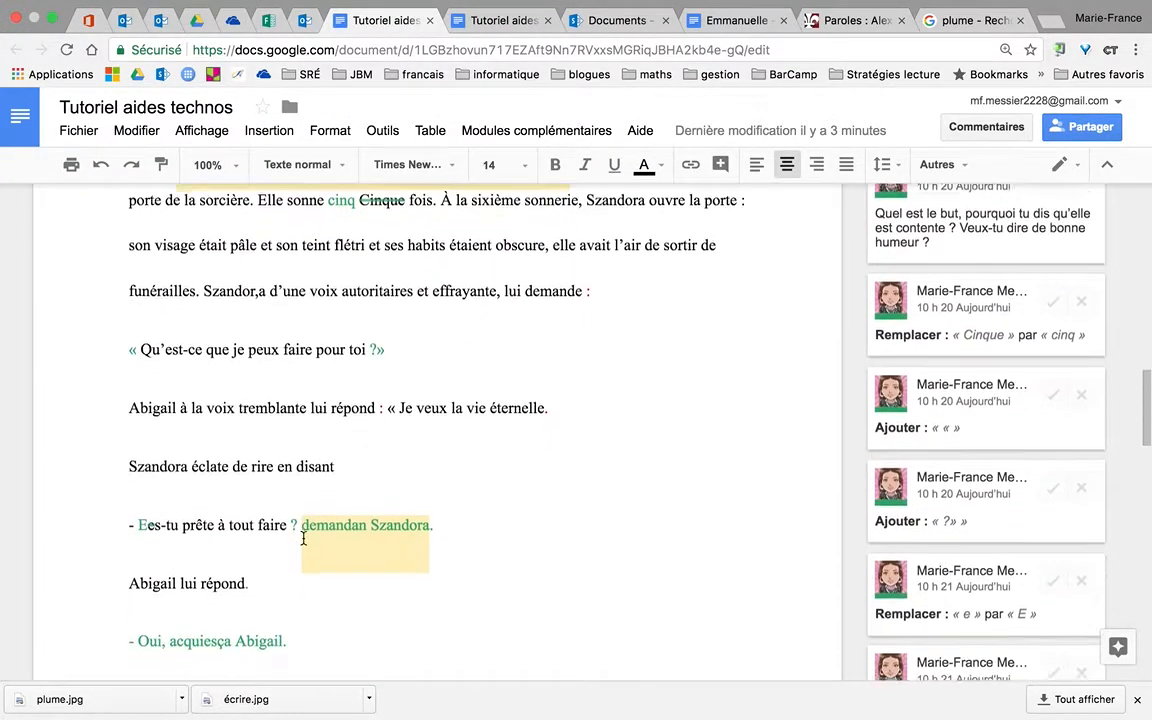
pyautogui.scroll(-4, 303, 539)
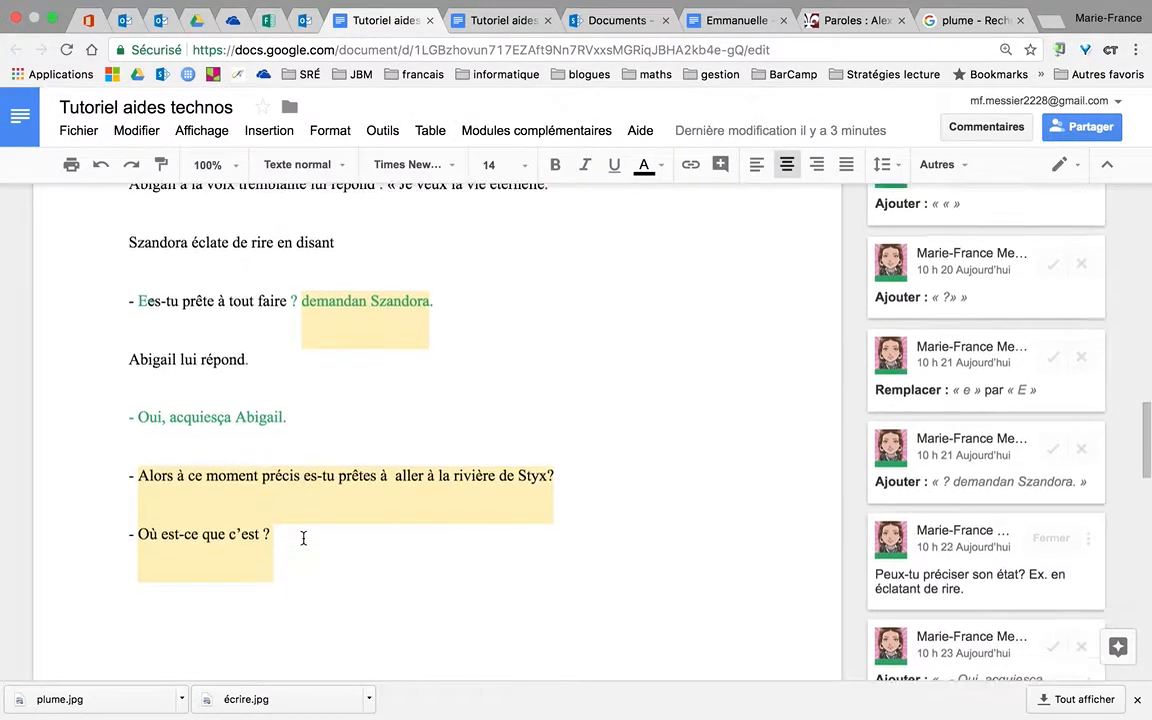
pyautogui.scroll(-10, 303, 539)
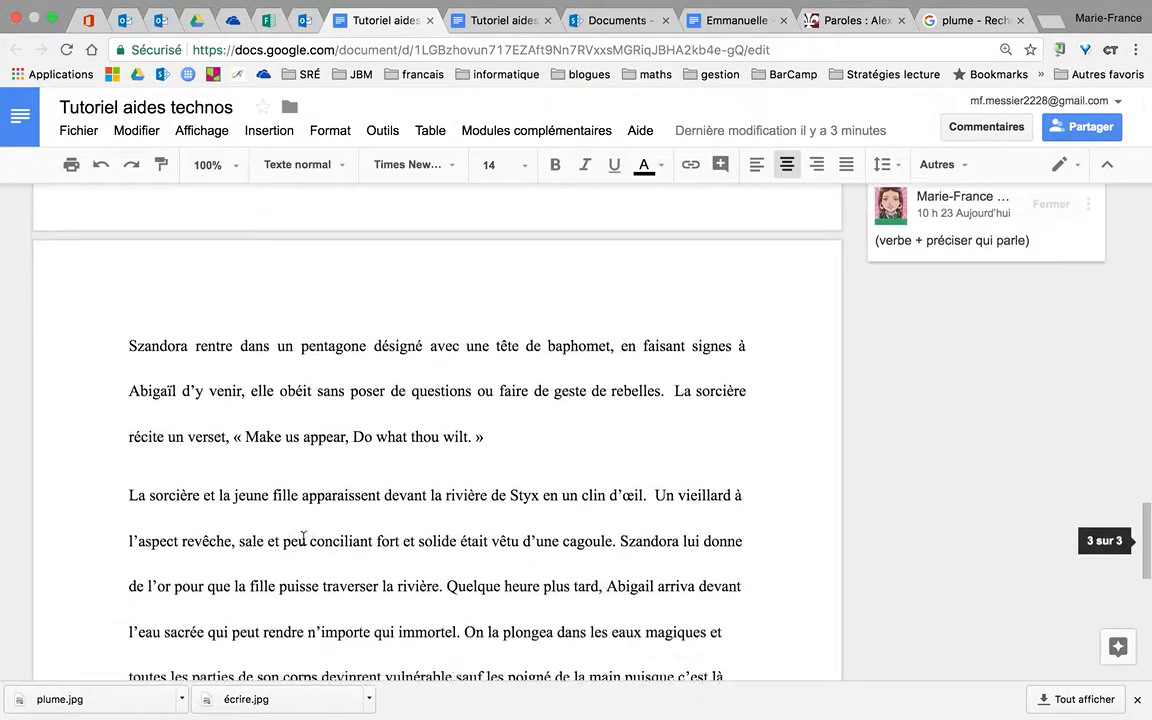
pyautogui.scroll(-8, 303, 539)
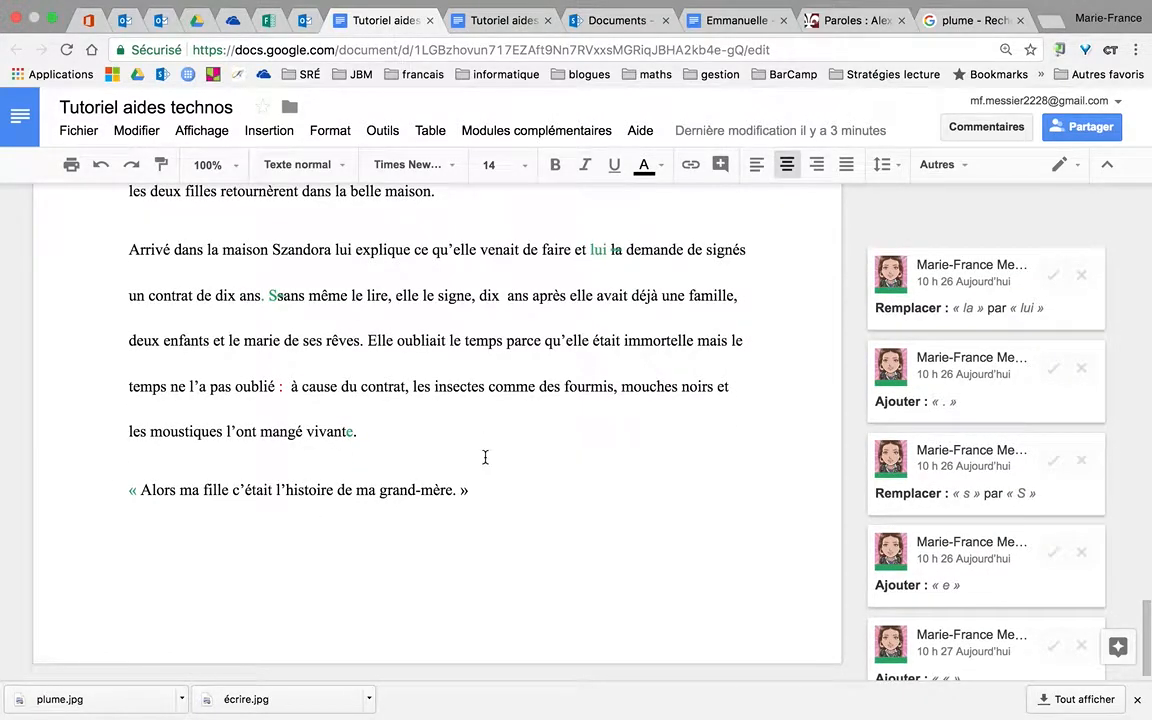
pyautogui.scroll(20, 485, 457)
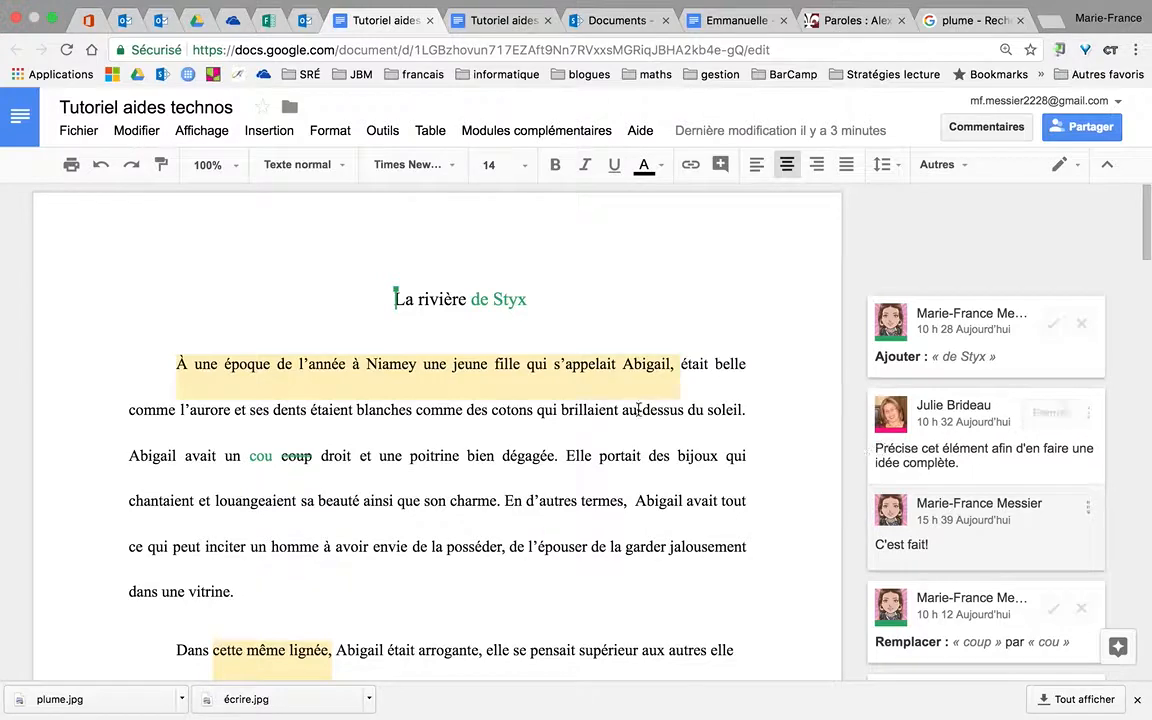
pyautogui.scroll(-2, 500, 330)
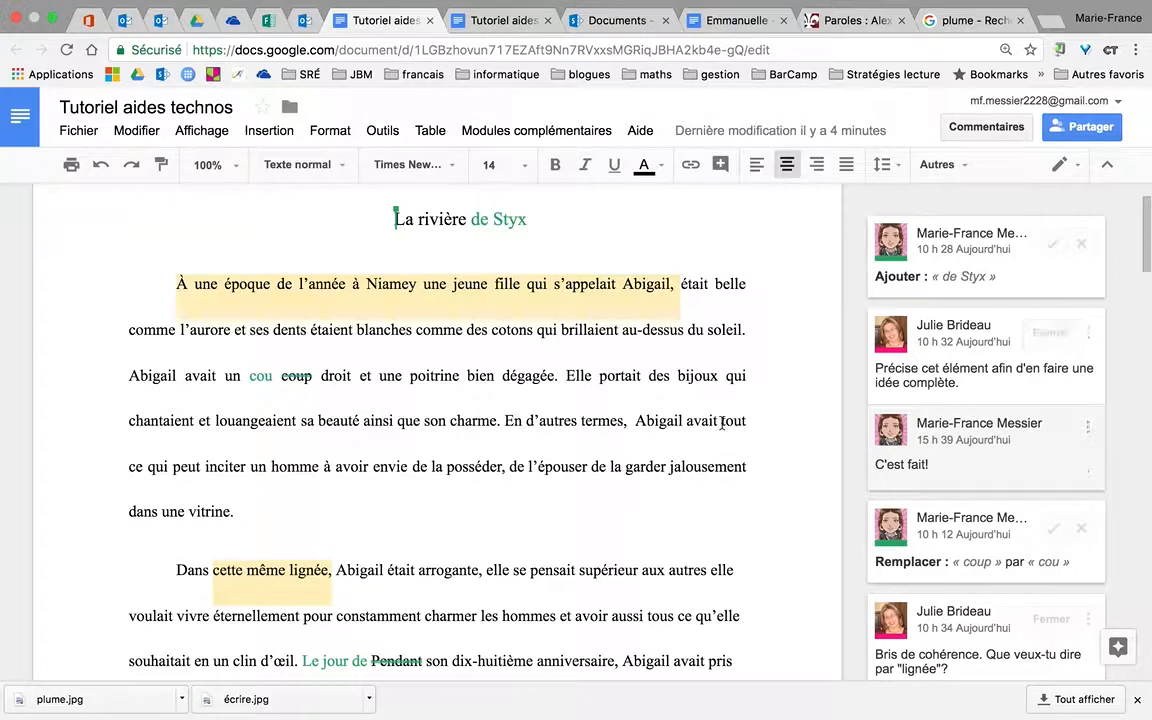
pyautogui.scroll(2, 629, 387)
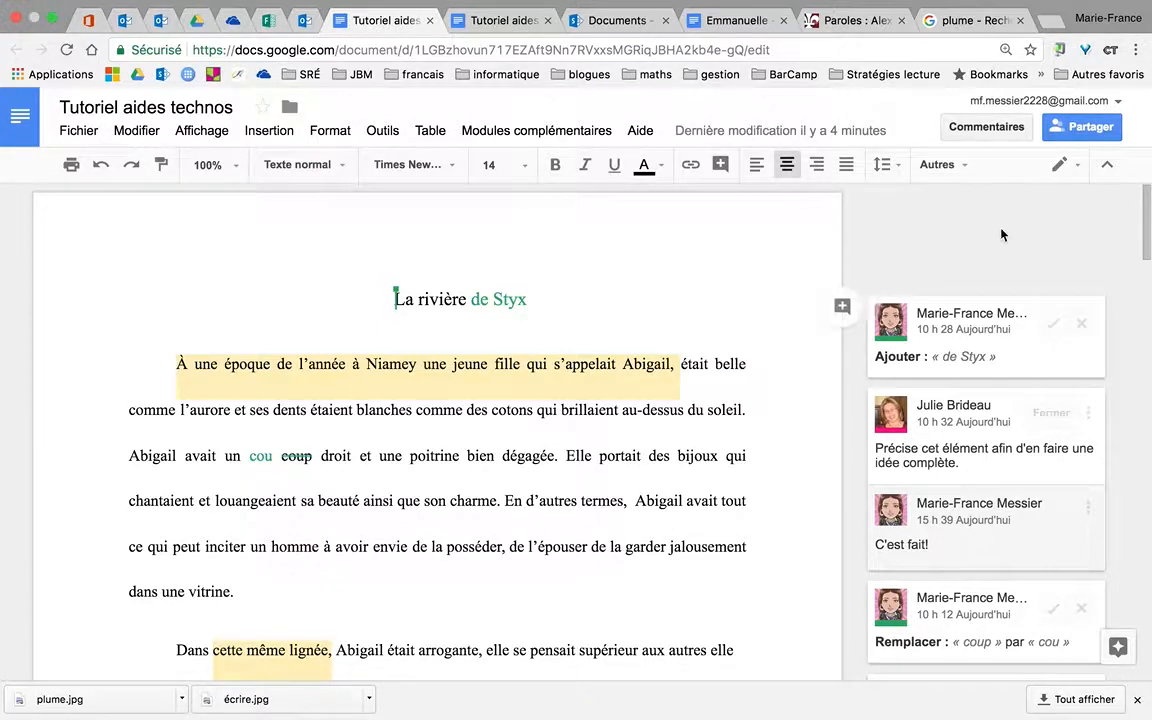
# Switch the document to Suggestions mode and suggest adding "grande" before "rivière" in the title.
pyautogui.click(1060, 167)
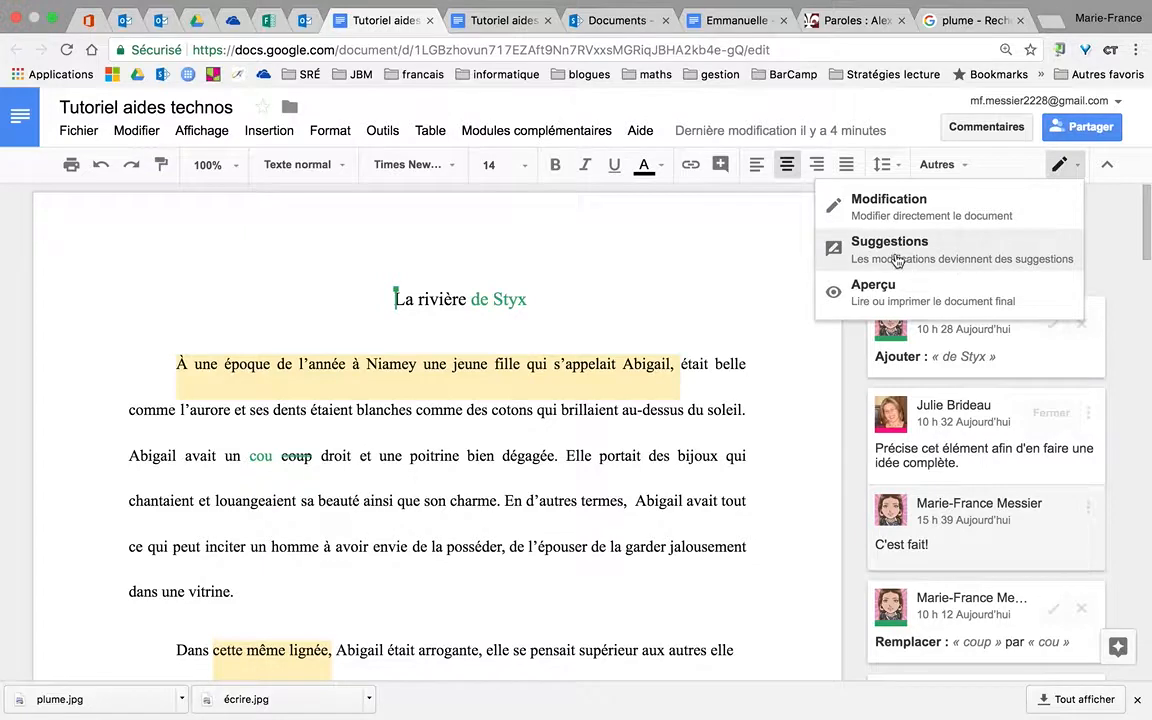
pyautogui.click(897, 261)
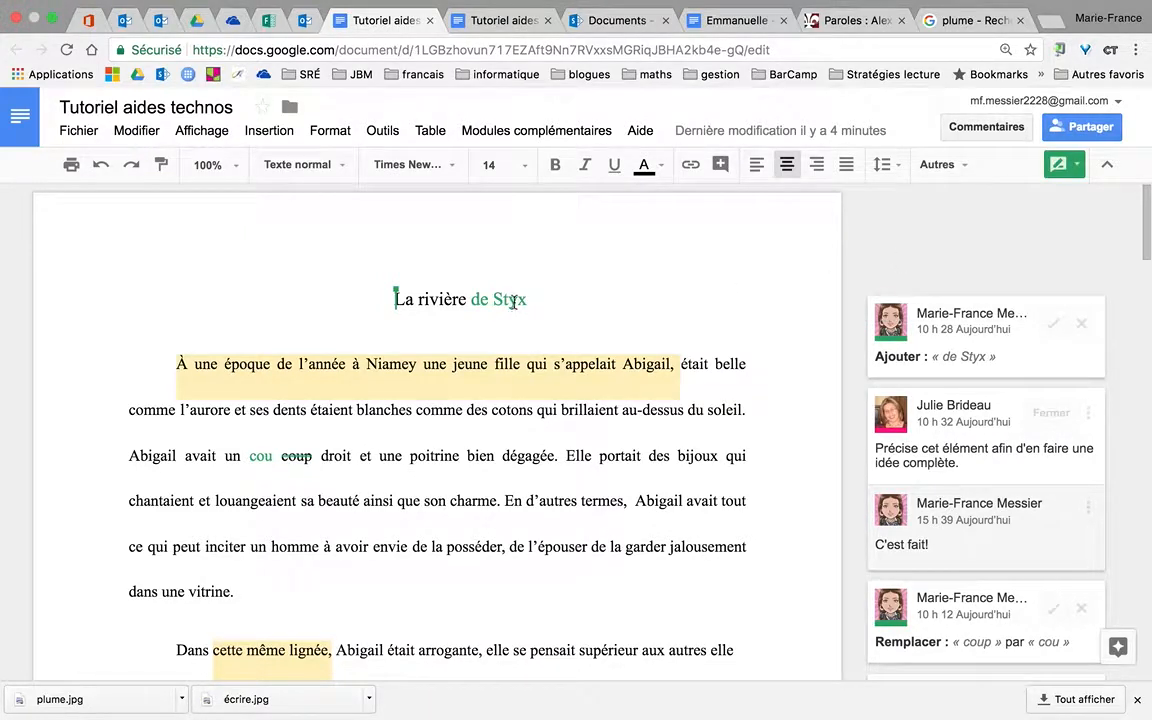
pyautogui.click(416, 299)
pyautogui.write('grande')
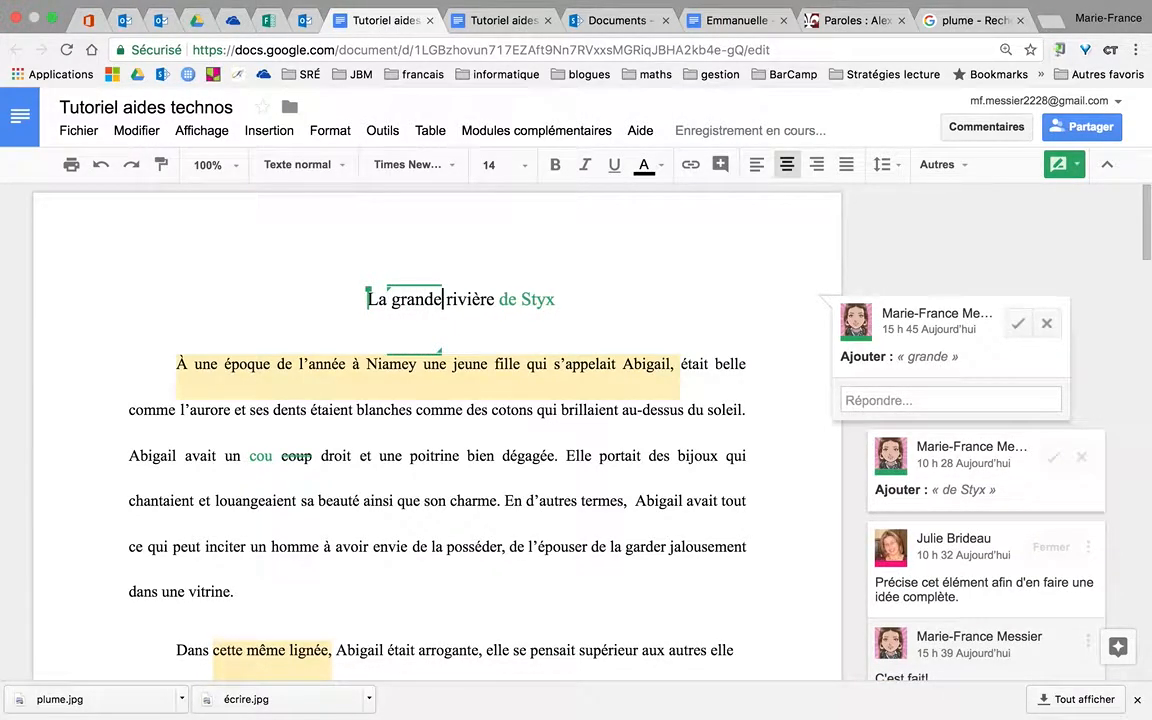
pyautogui.click(615, 320)
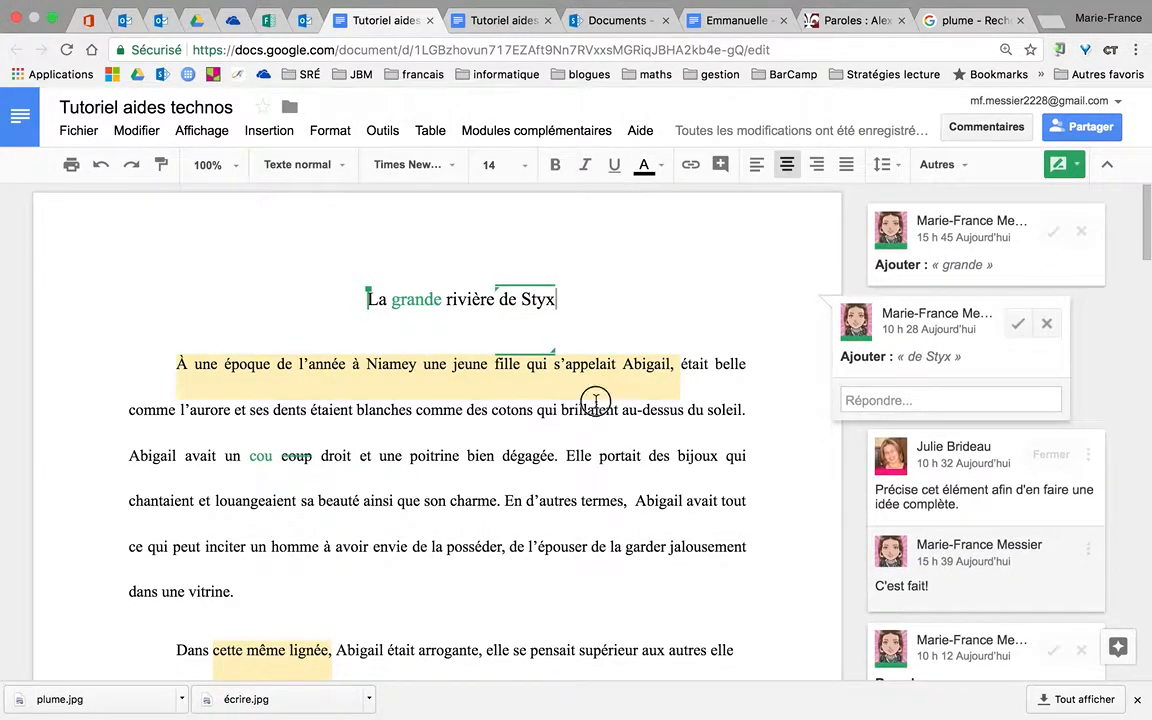
pyautogui.moveTo(596, 401); pyautogui.dragTo(595, 364)
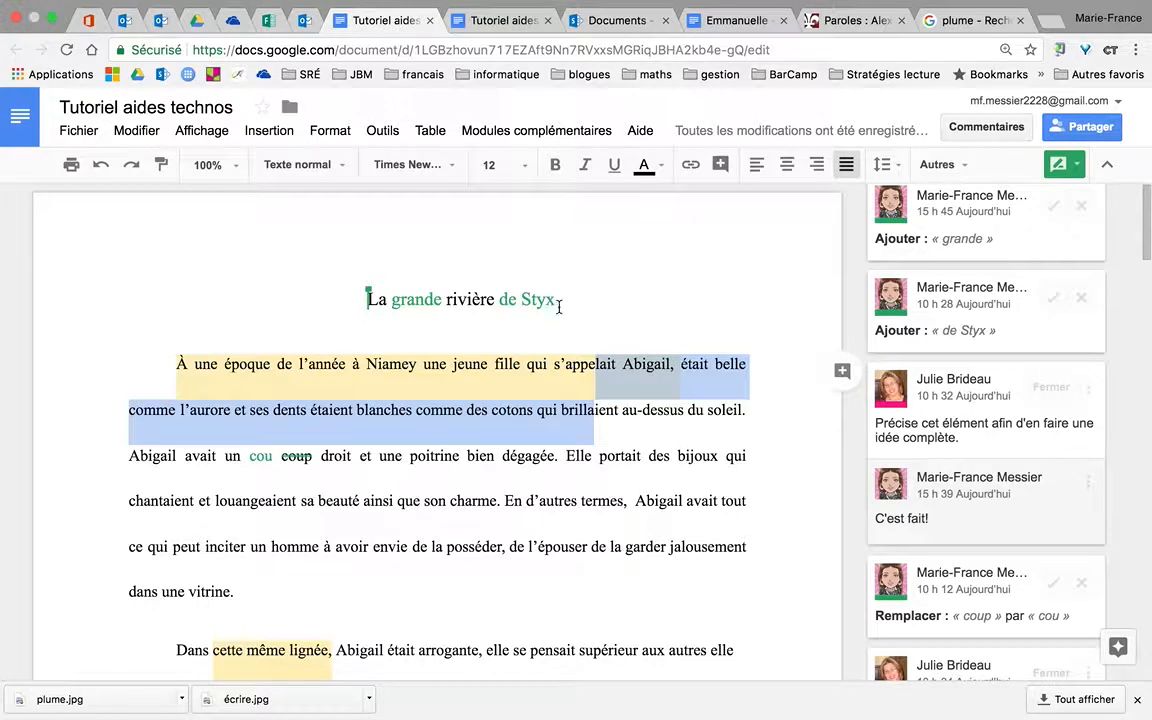
pyautogui.click(555, 517)
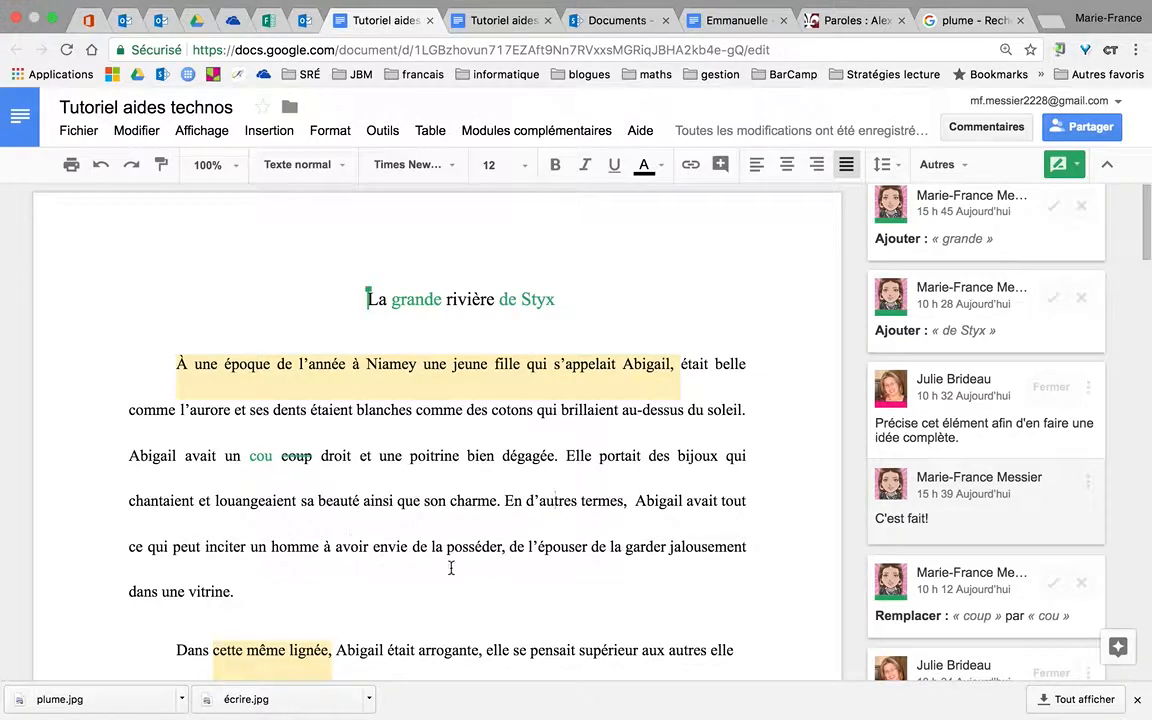
# Suggest adding the sentence "Cette dernière n'a aucune idée de ce qui l'attend..." at the end of the first paragraph.
pyautogui.click(266, 592)
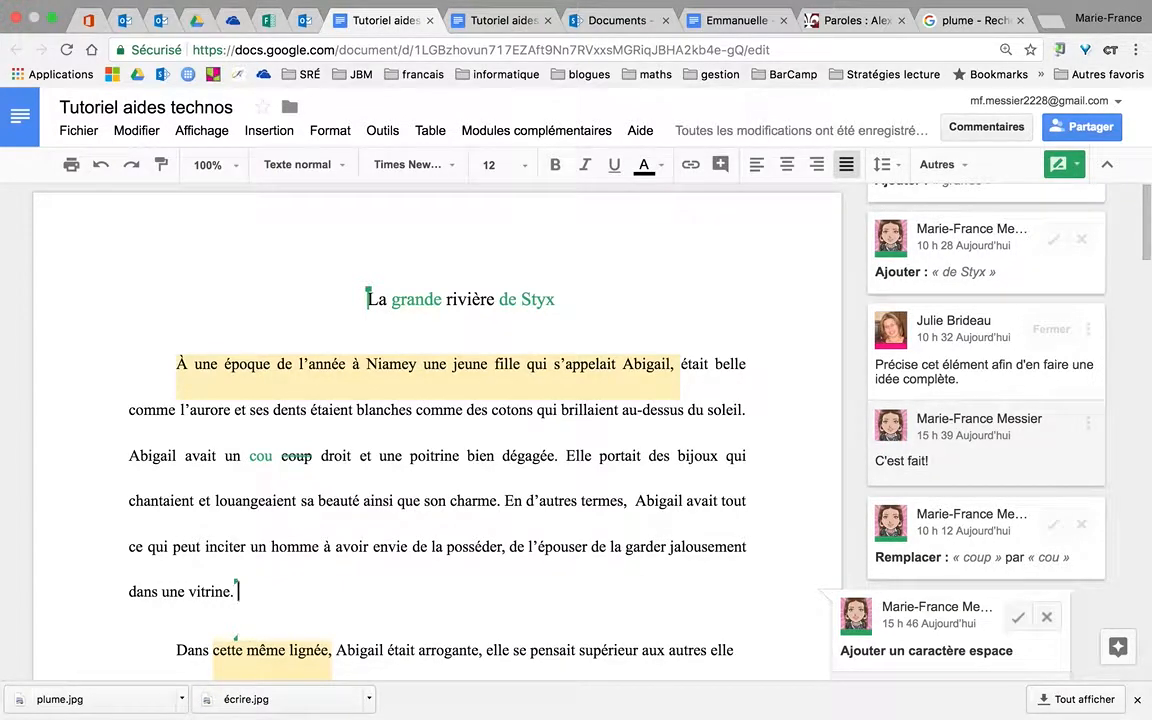
pyautogui.write('Cet')
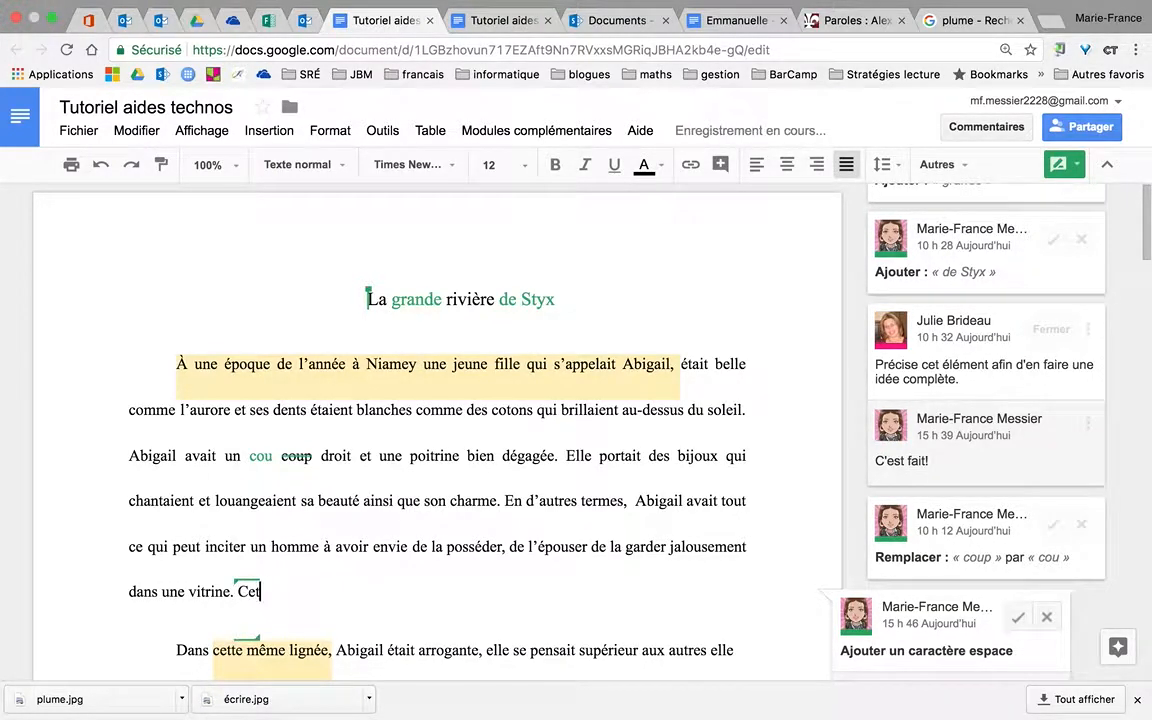
pyautogui.write('te dernière')
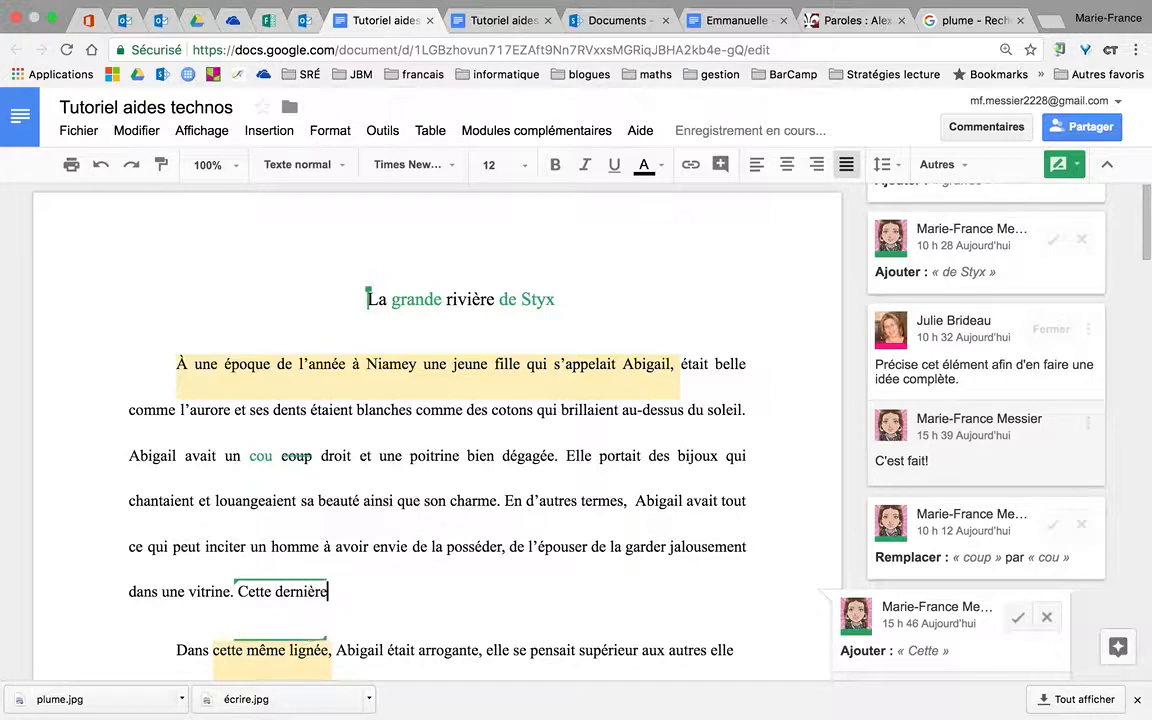
pyautogui.write(" n'a au")
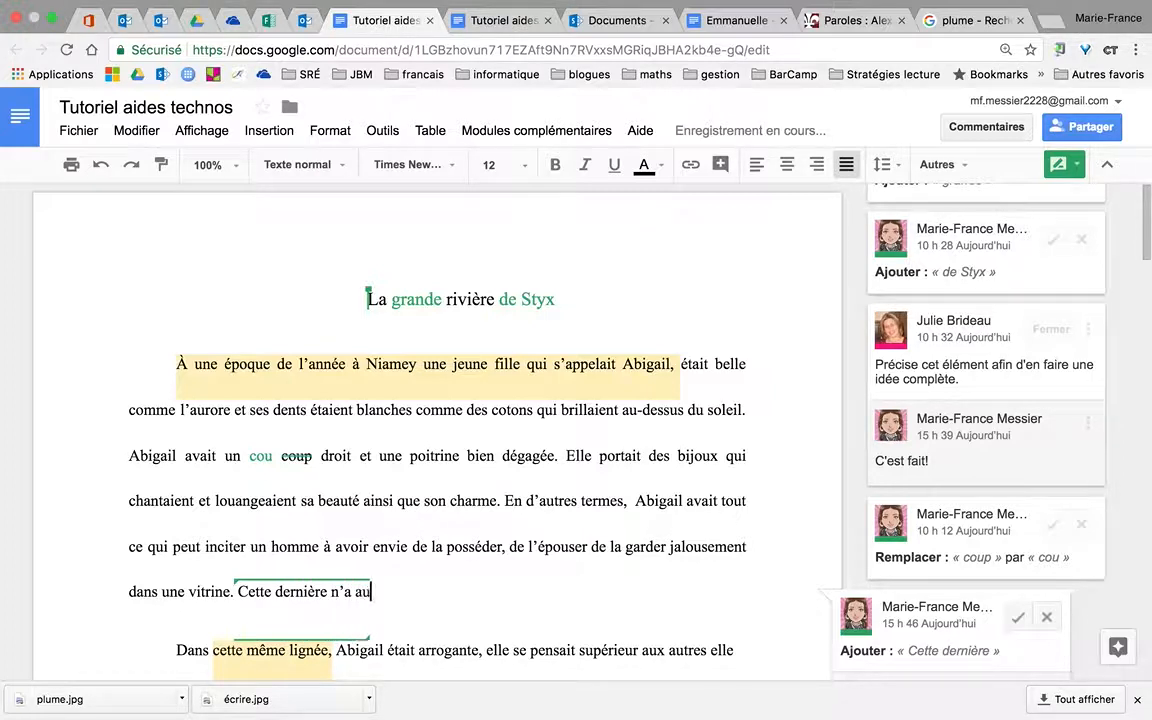
pyautogui.write('cune idée de c')
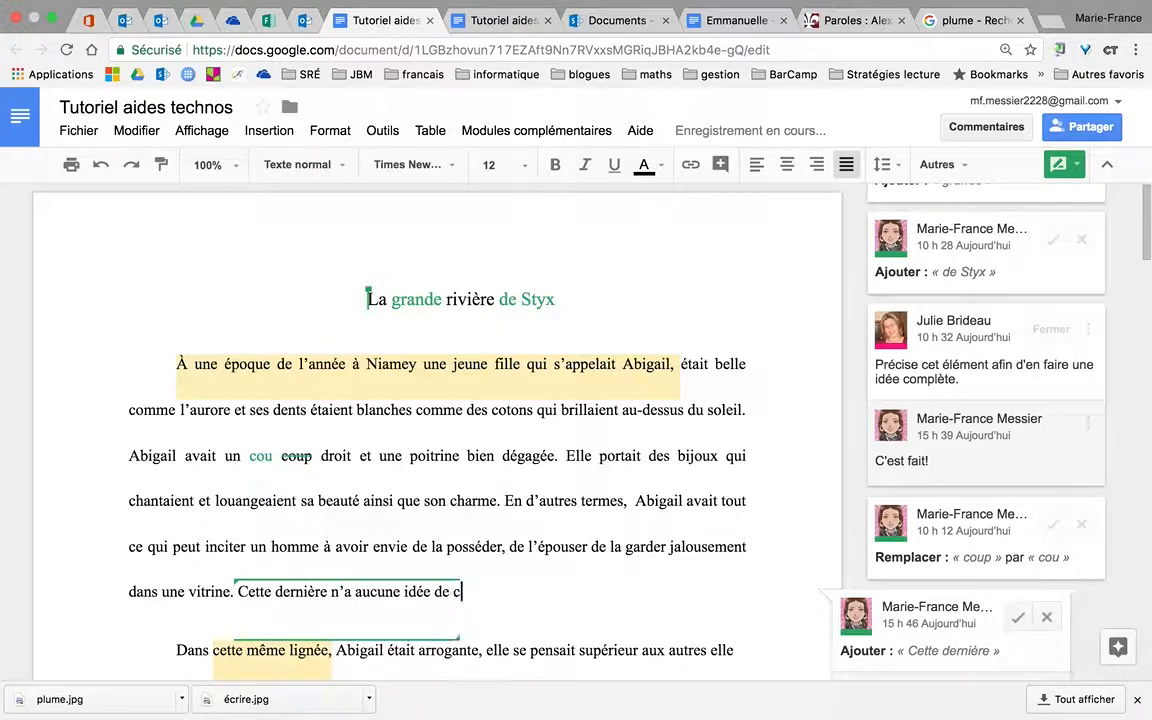
pyautogui.write("e qui l'attend")
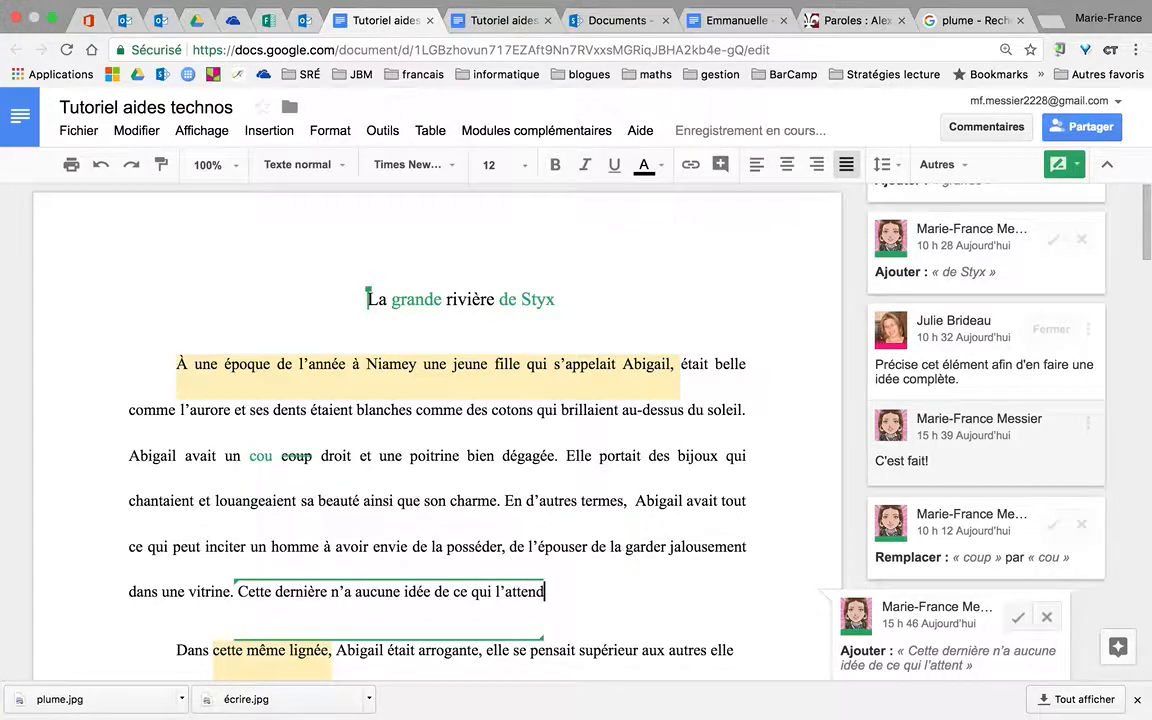
pyautogui.write('...')
pyautogui.click(603, 650)
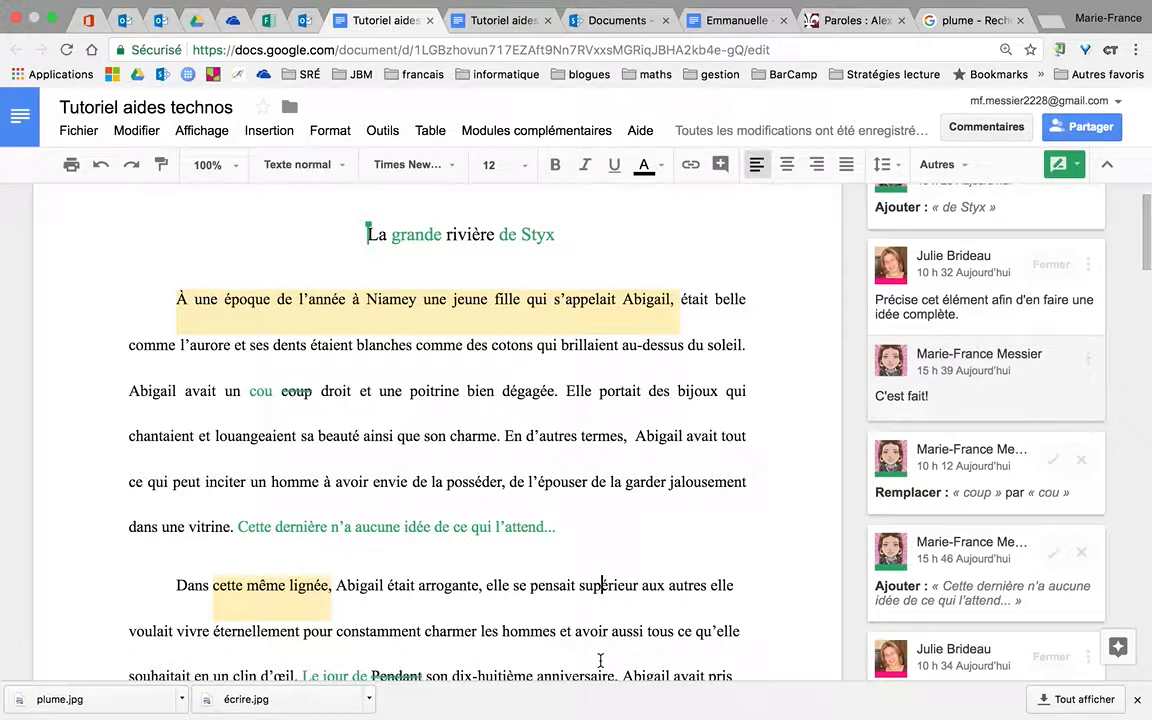
# Return to Modification mode and add the line "C'est alors que...." directly below the story's last line.
pyautogui.scroll(-15, 602, 517)
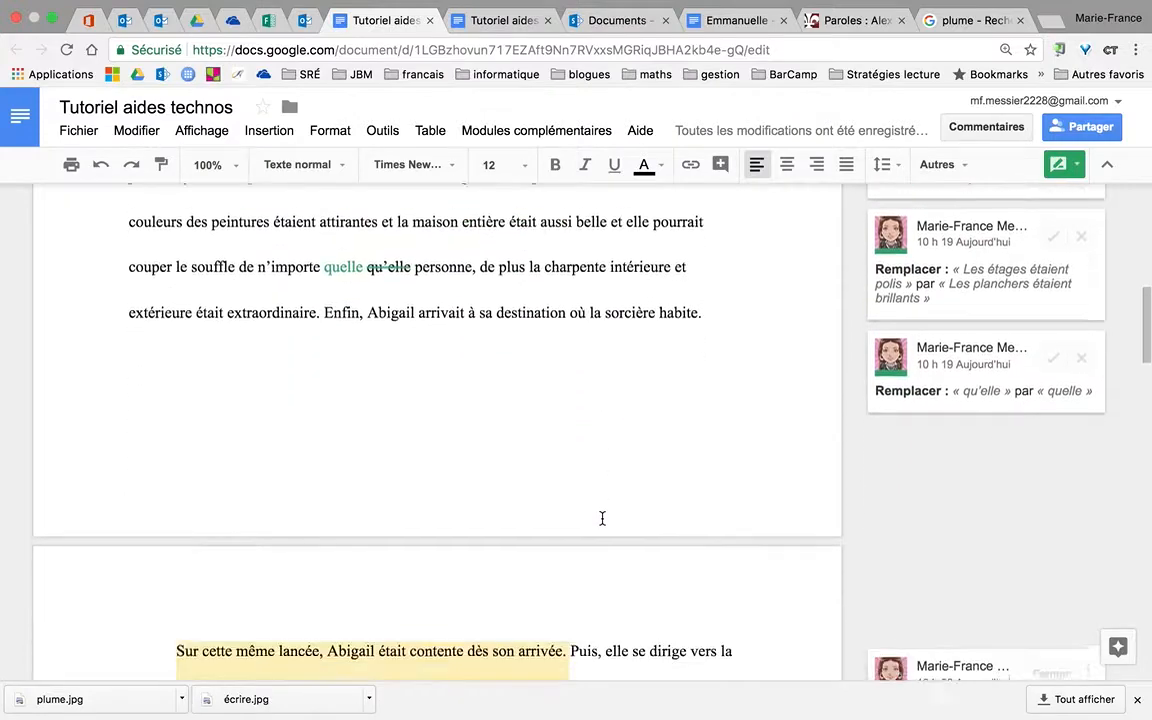
pyautogui.scroll(-15, 602, 518)
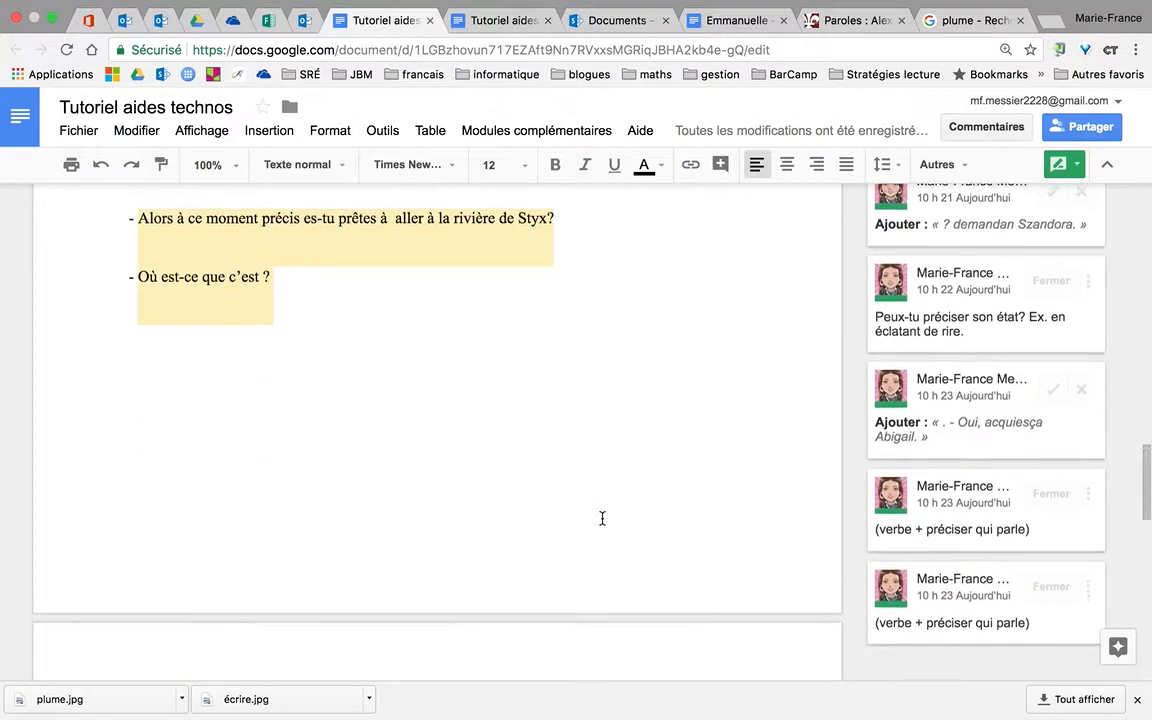
pyautogui.scroll(-10, 602, 518)
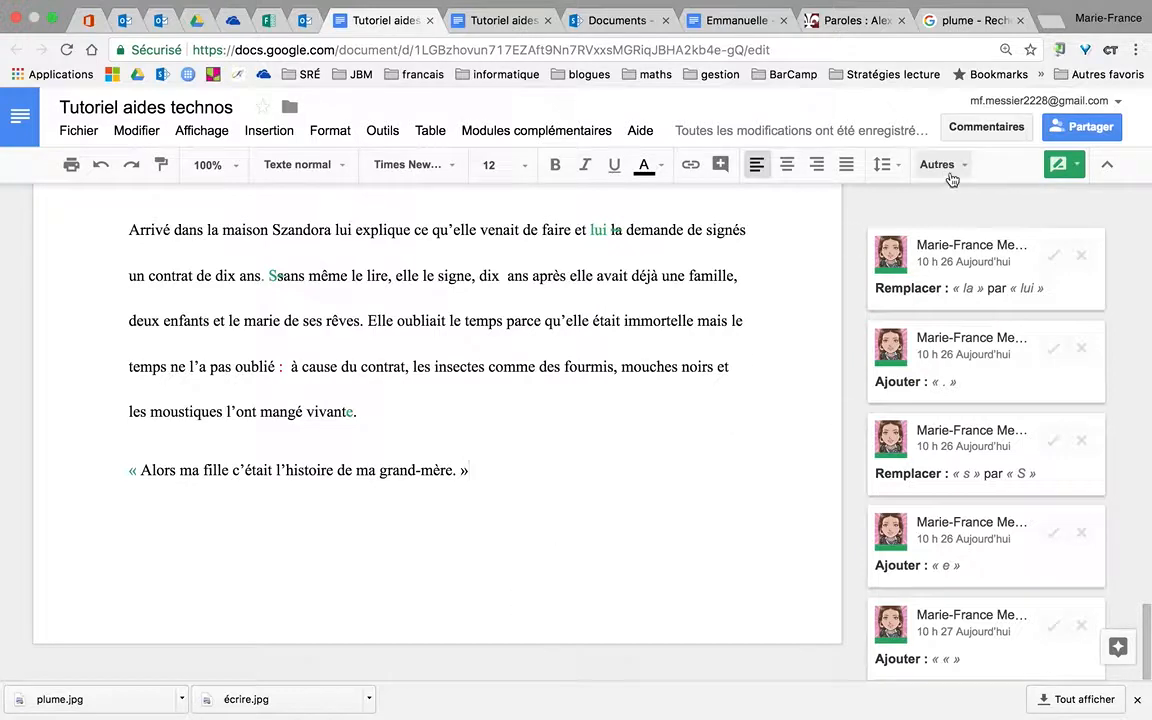
pyautogui.click(1058, 165)
pyautogui.click(1020, 196)
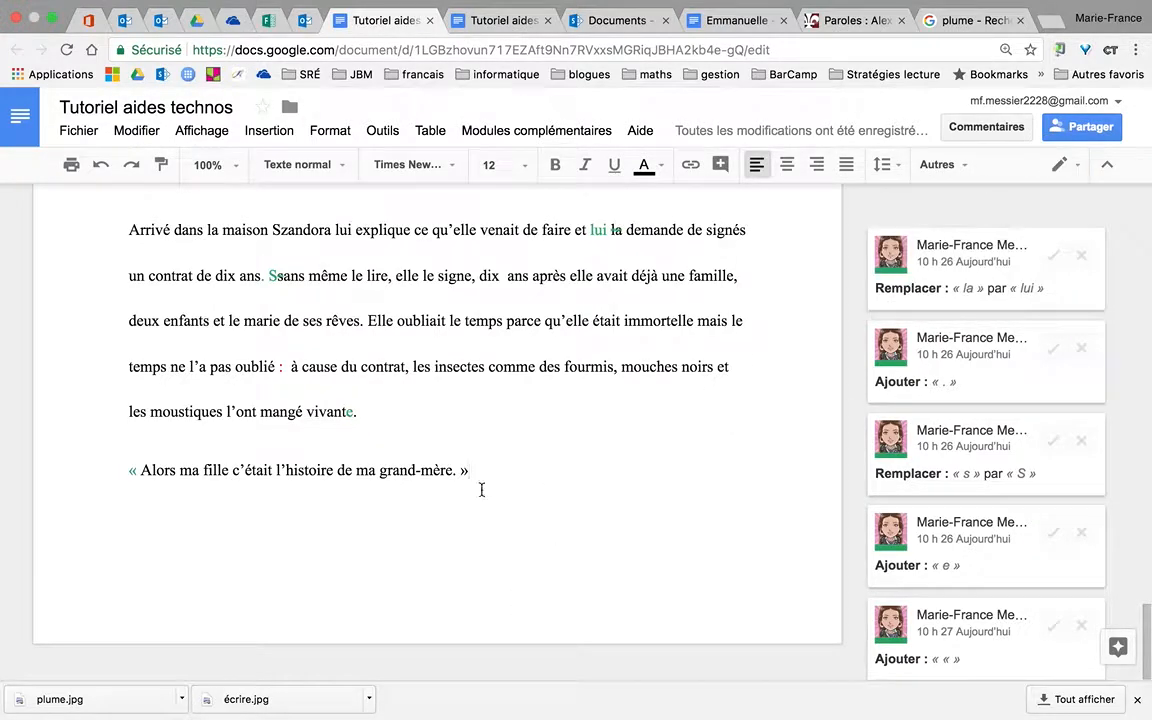
pyautogui.press('Return')
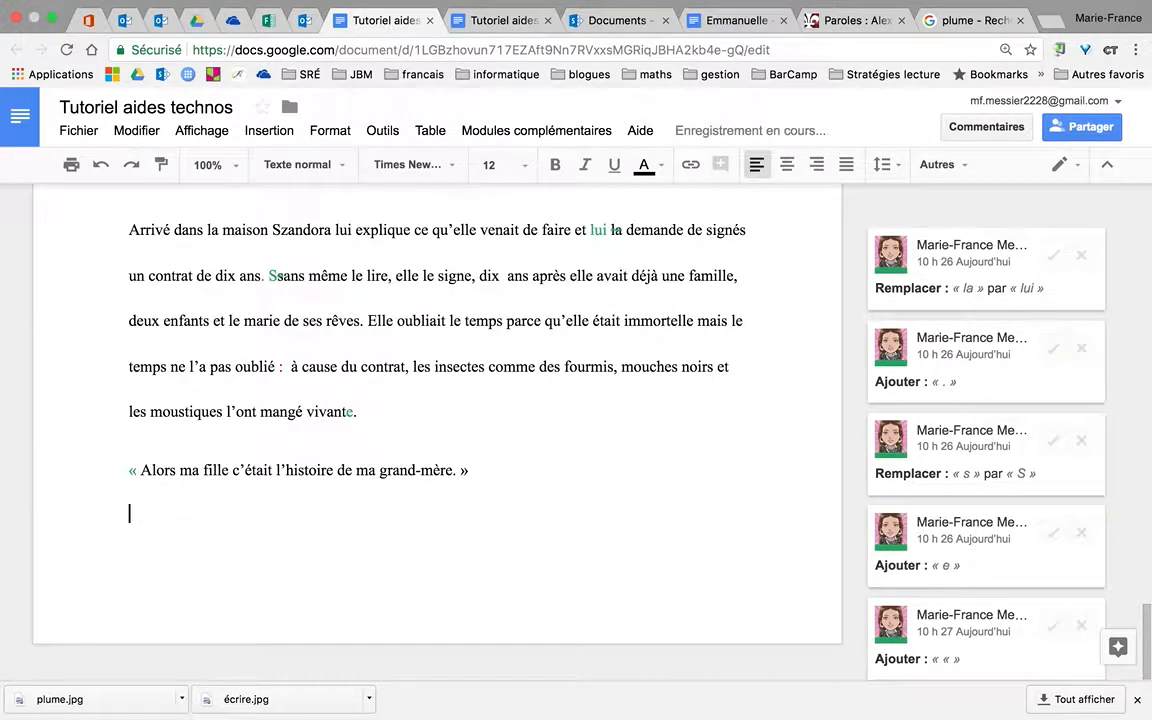
pyautogui.write('C’est alors q')
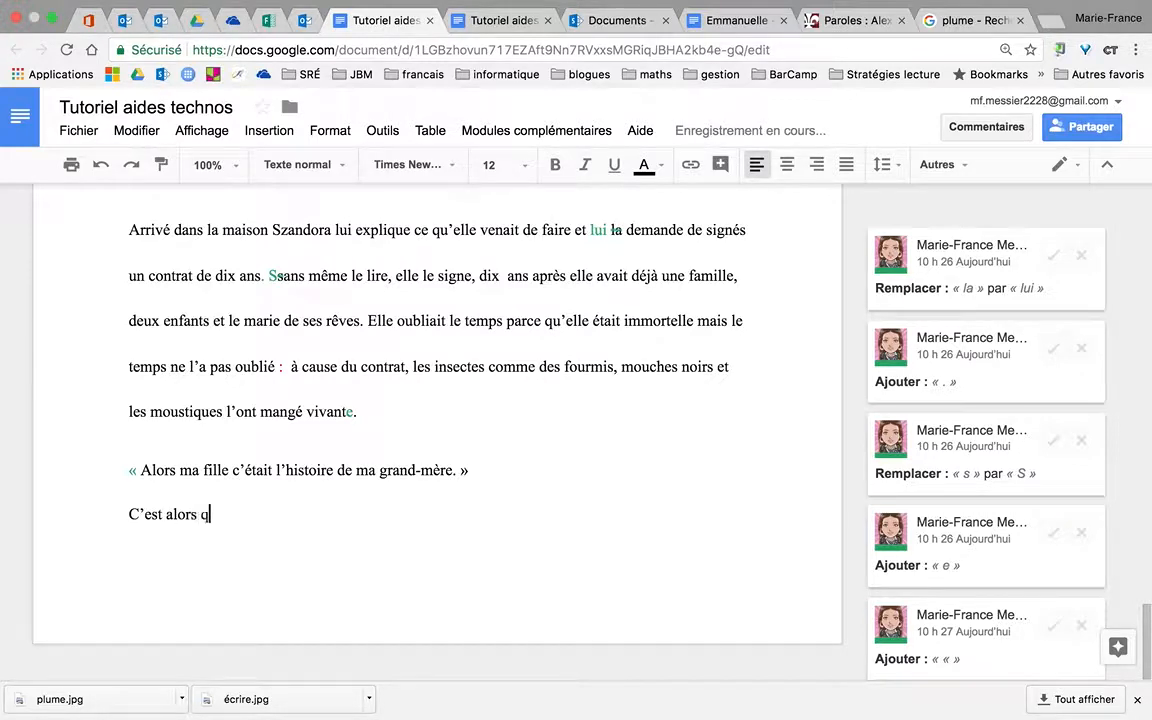
pyautogui.write('ue....')
pyautogui.click(1060, 164)
pyautogui.click(674, 410)
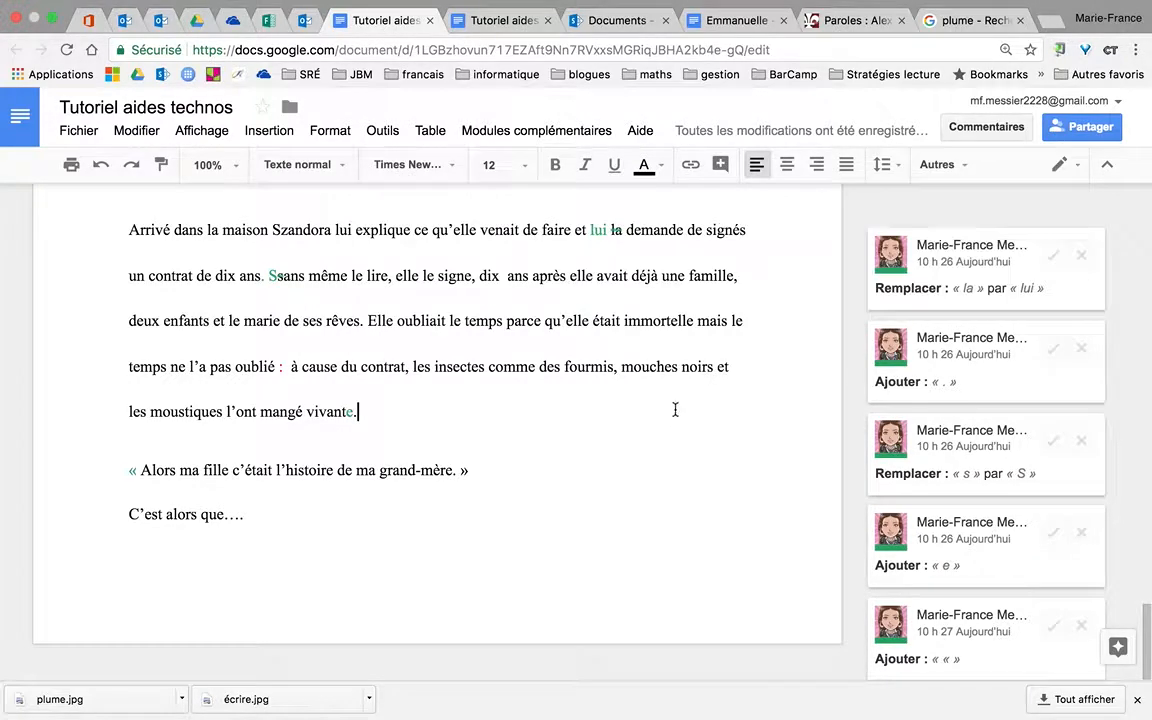
# Examine the highlighted dialogue lines between Szandora and Abigail and open the margin comment on the question about the rivière de Styx.
pyautogui.scroll(5, 557, 357)
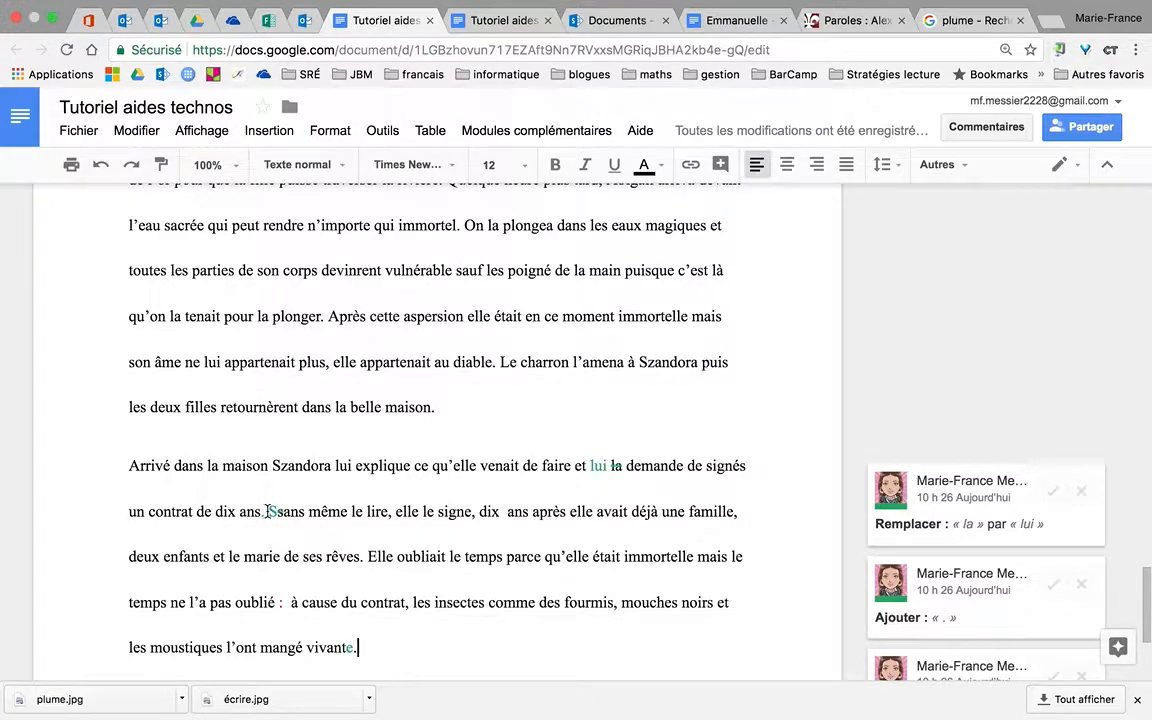
pyautogui.scroll(10, 316, 553)
pyautogui.scroll(10, 316, 553)
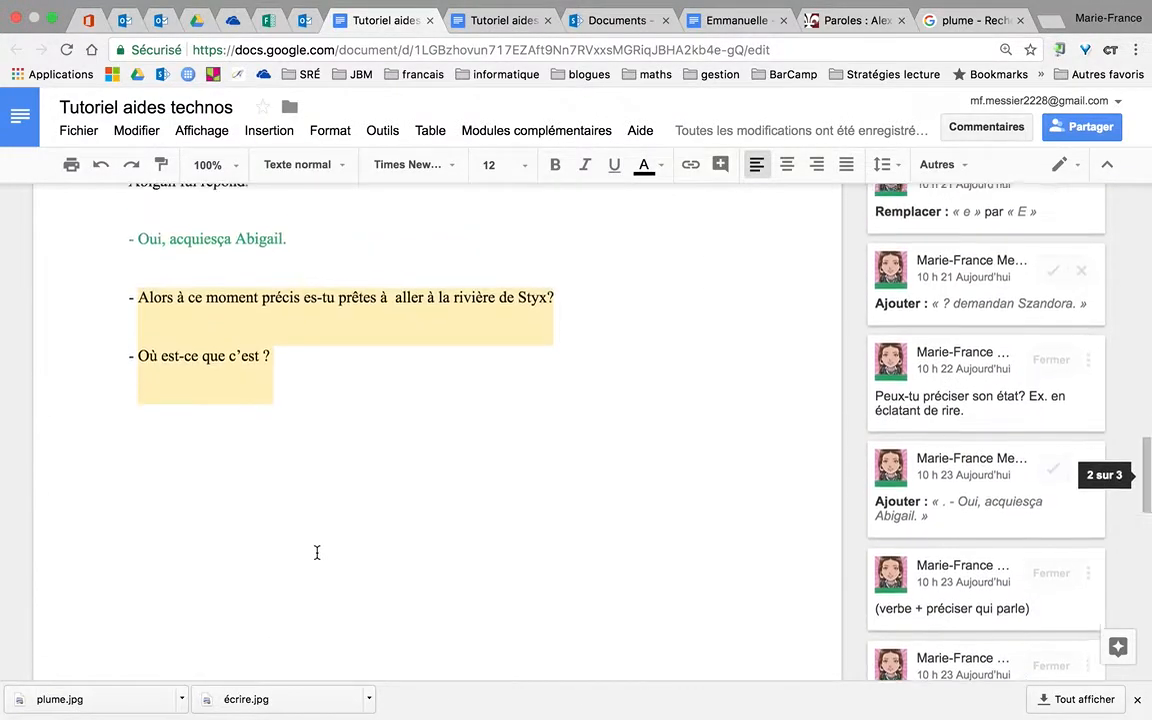
pyautogui.scroll(5, 316, 553)
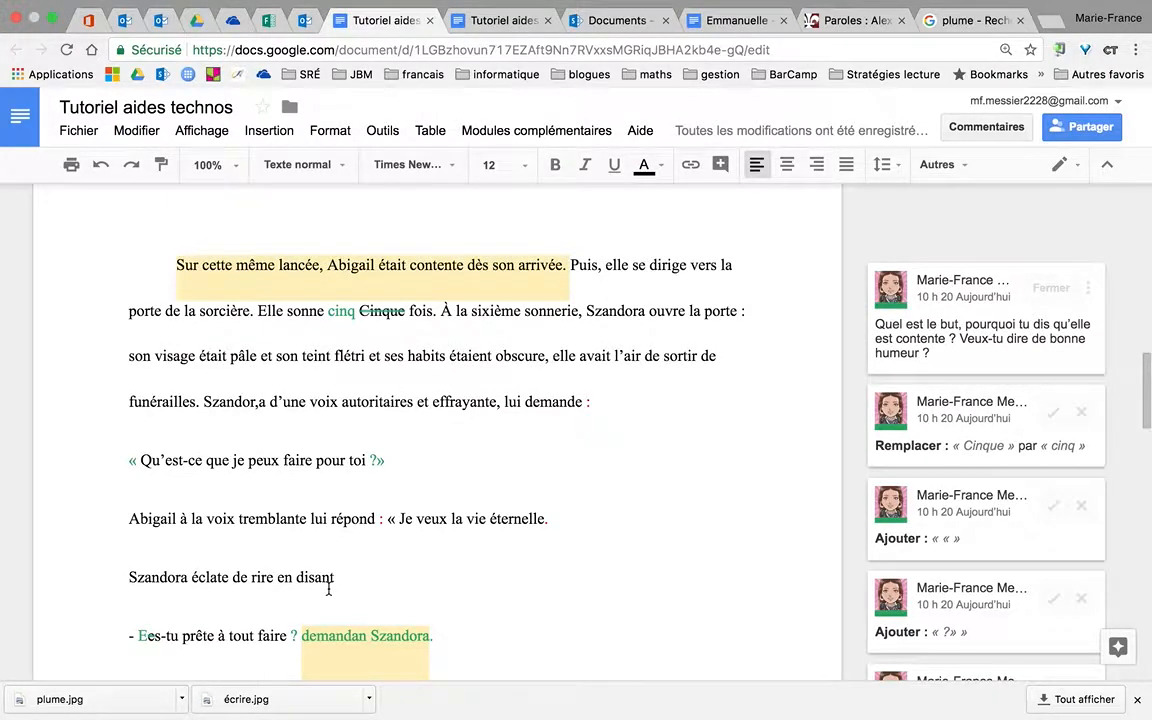
pyautogui.scroll(-3, 324, 589)
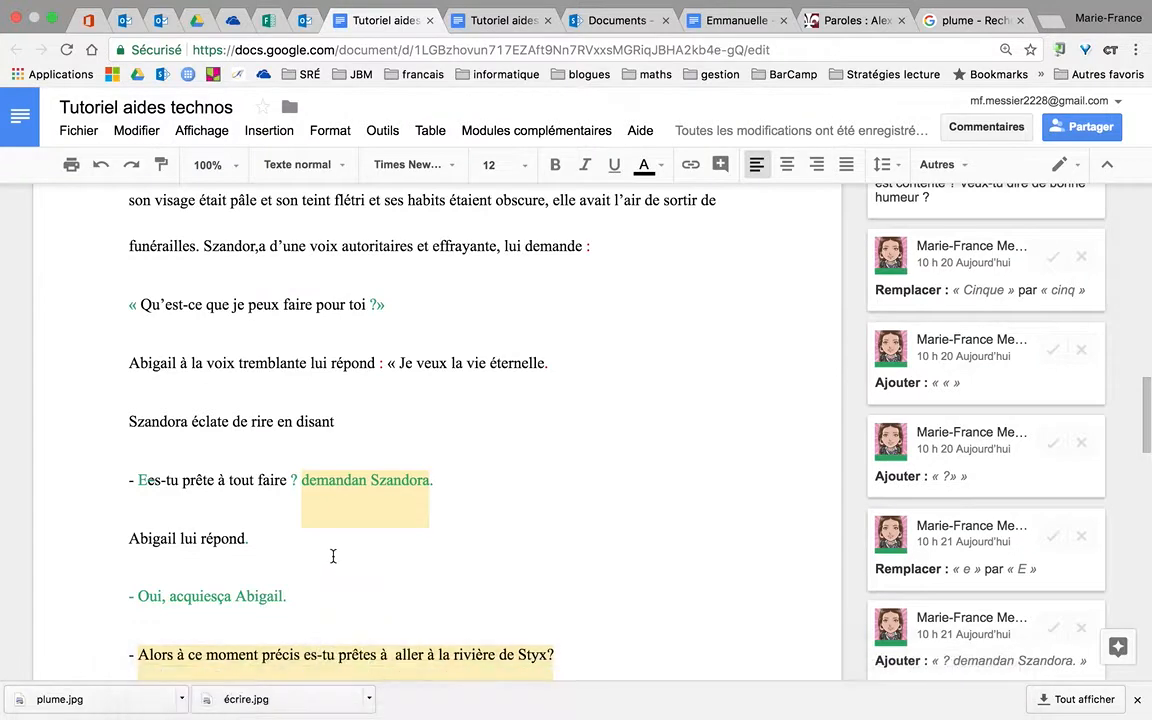
pyautogui.scroll(-3, 332, 555)
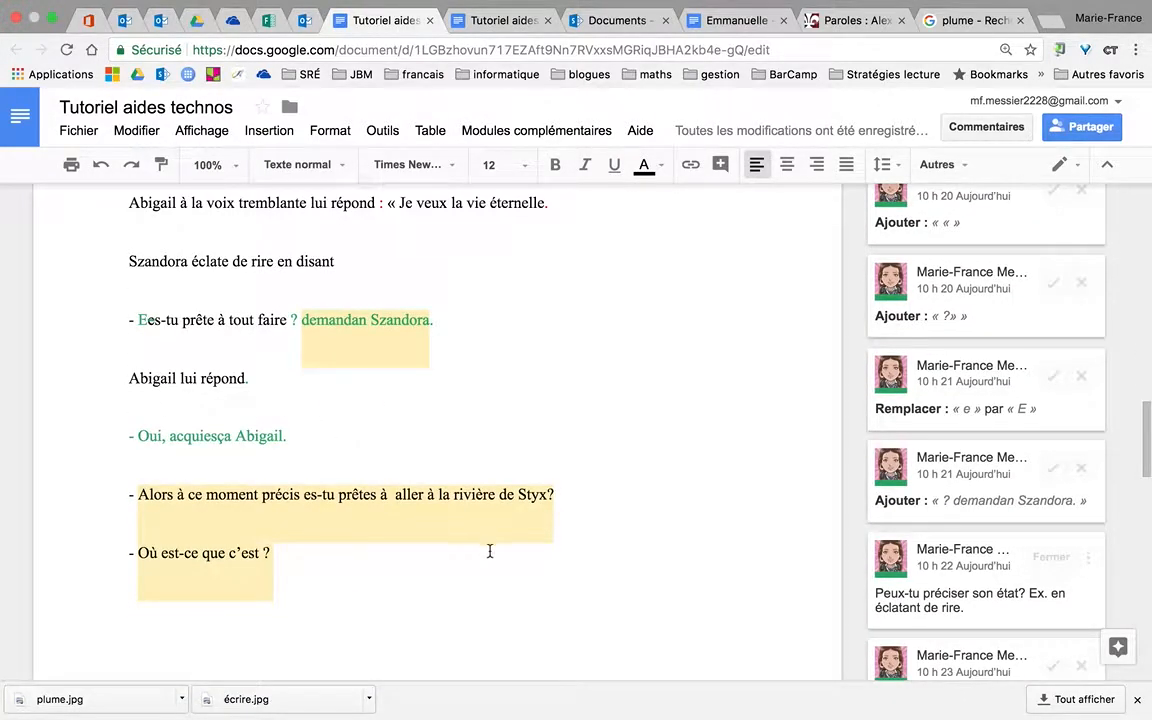
pyautogui.click(330, 520)
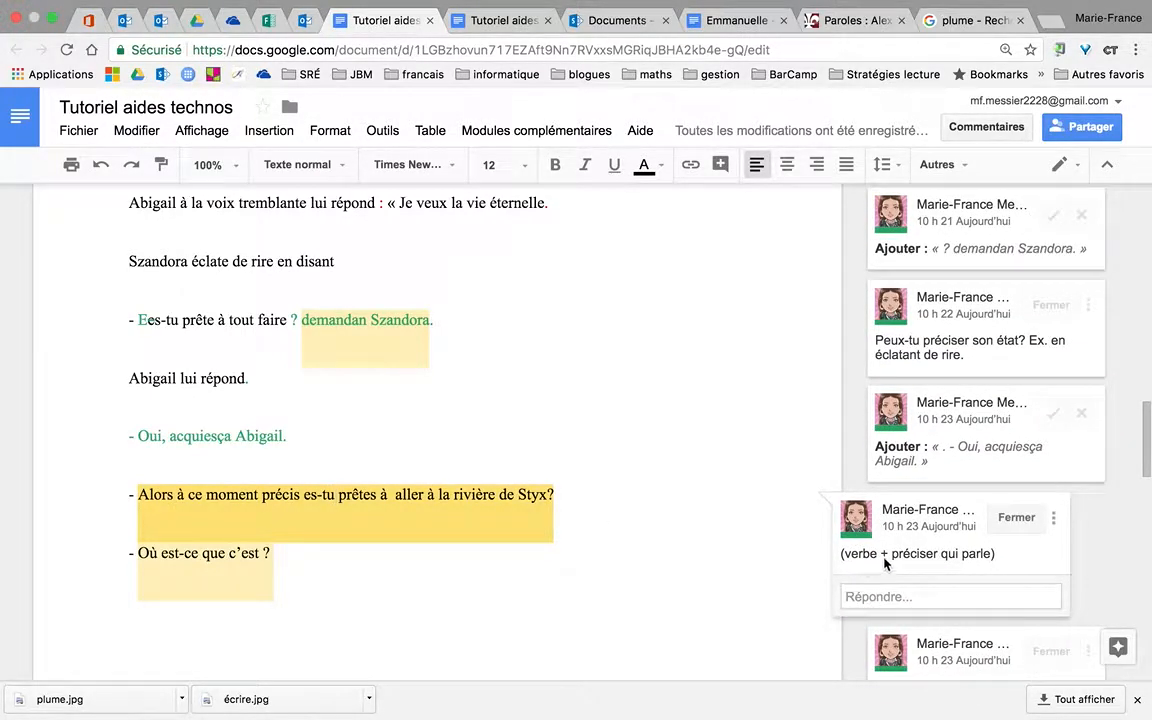
pyautogui.click(577, 582)
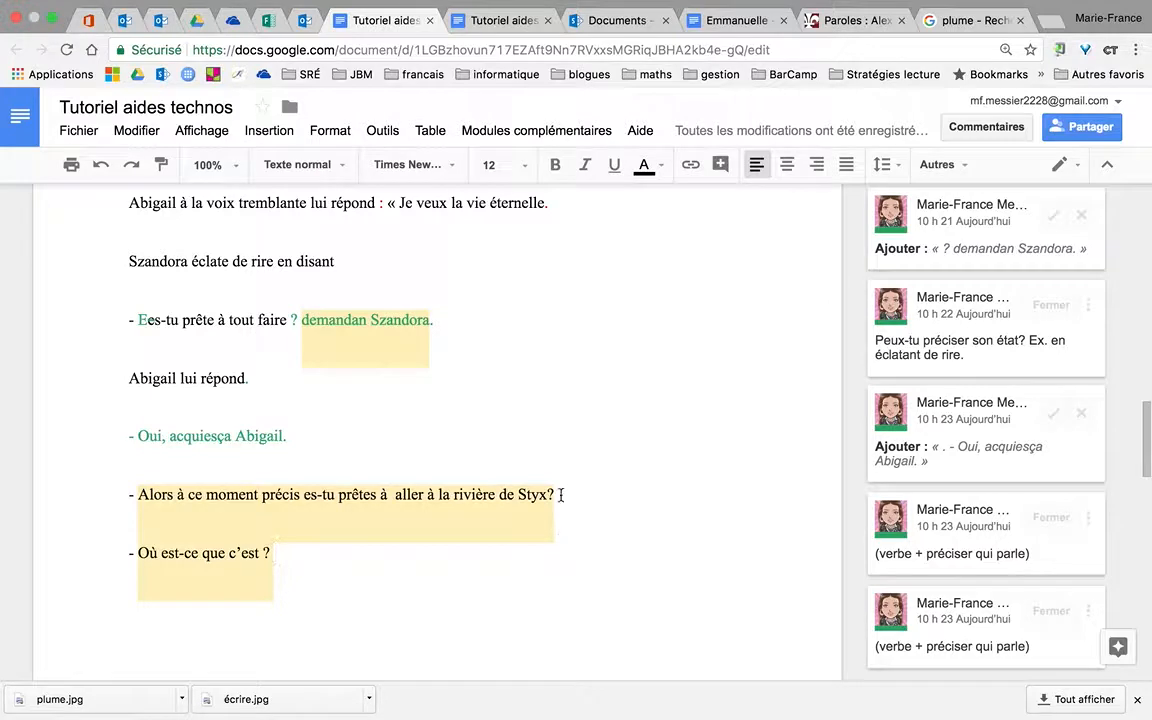
# Switch the document to Suggestions mode and suggest deleting the final "s" of "prêtes" in the rivière de Styx question.
pyautogui.click(1066, 168)
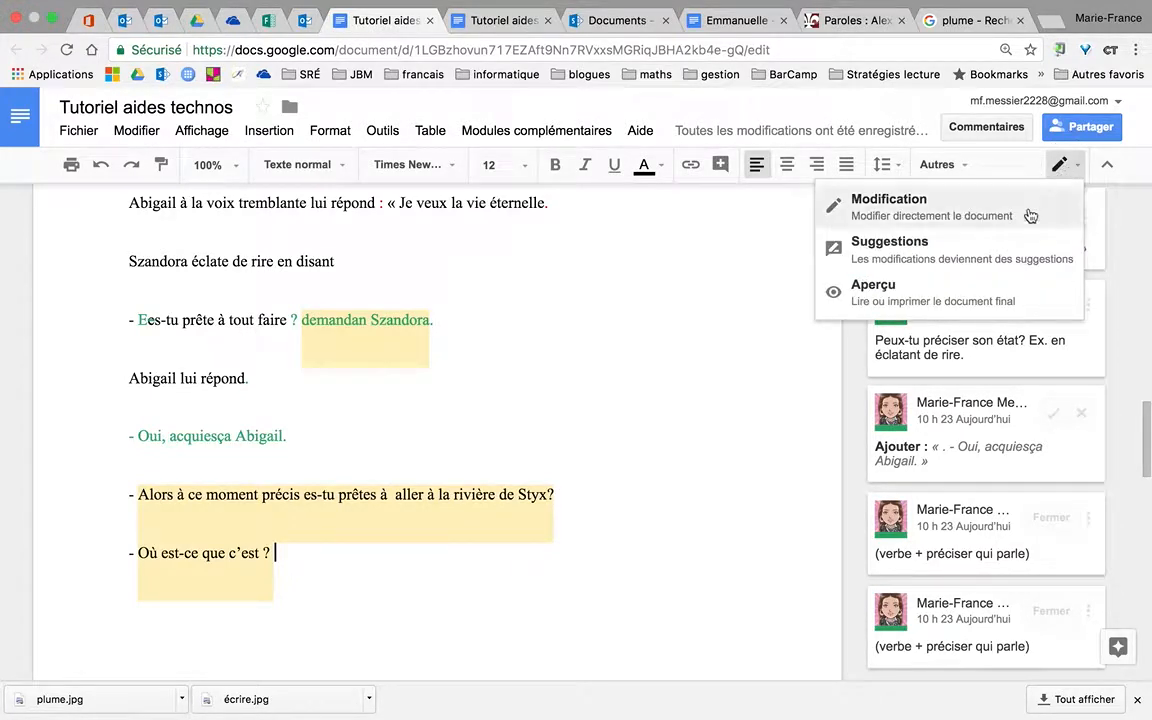
pyautogui.click(1018, 244)
pyautogui.click(576, 498)
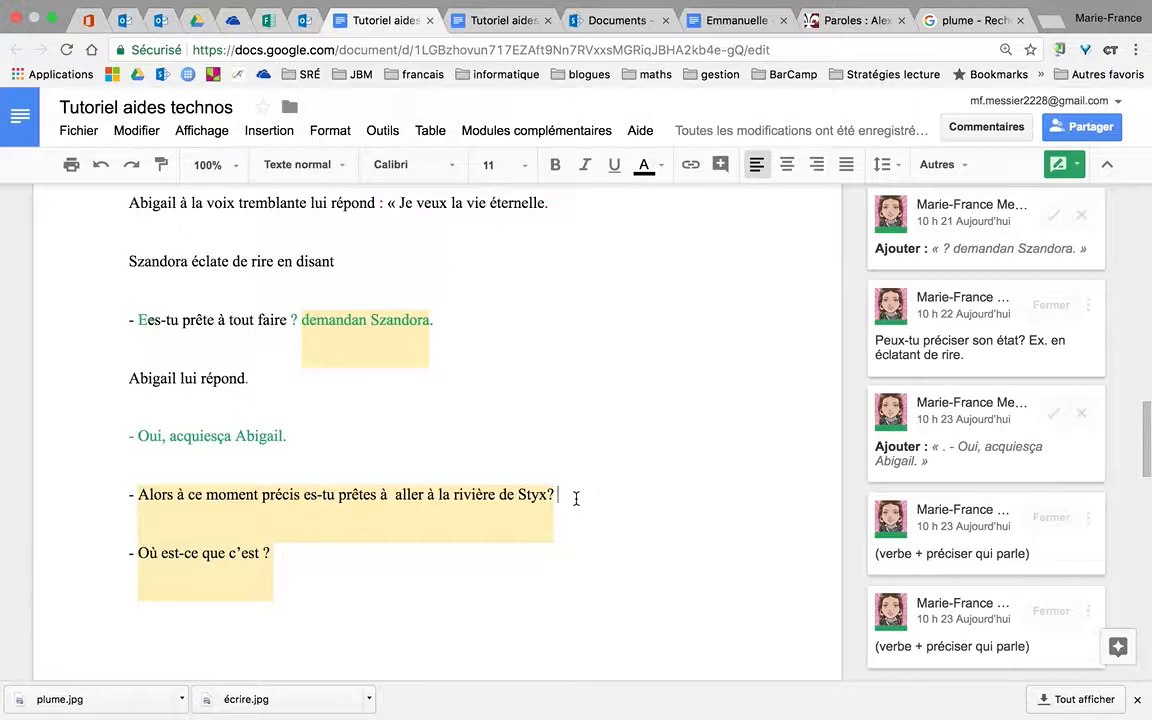
pyautogui.scroll(-6, 576, 498)
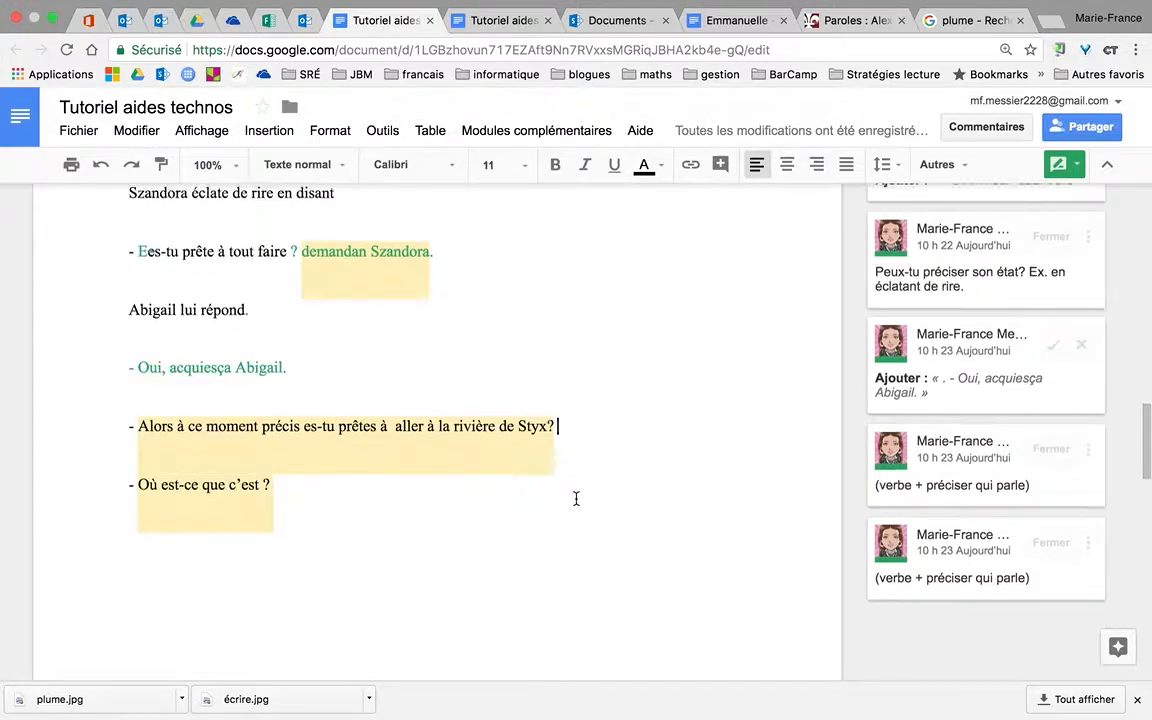
pyautogui.scroll(3, 576, 498)
pyautogui.scroll(5, 576, 498)
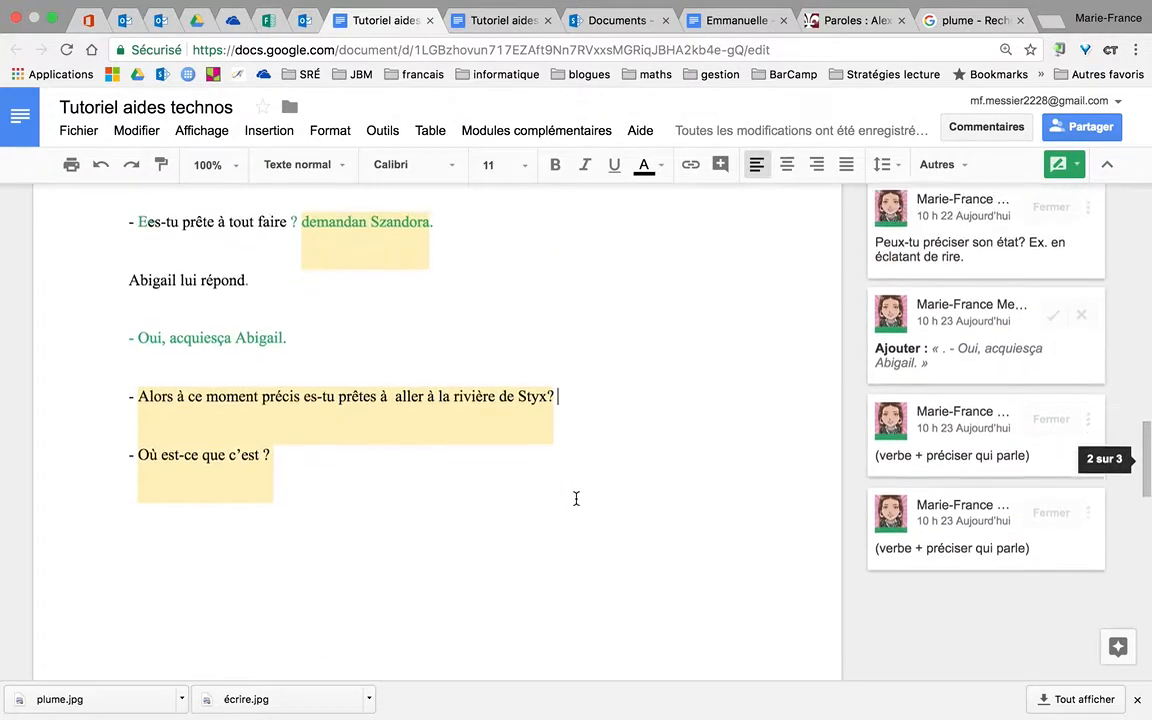
pyautogui.scroll(-2, 576, 498)
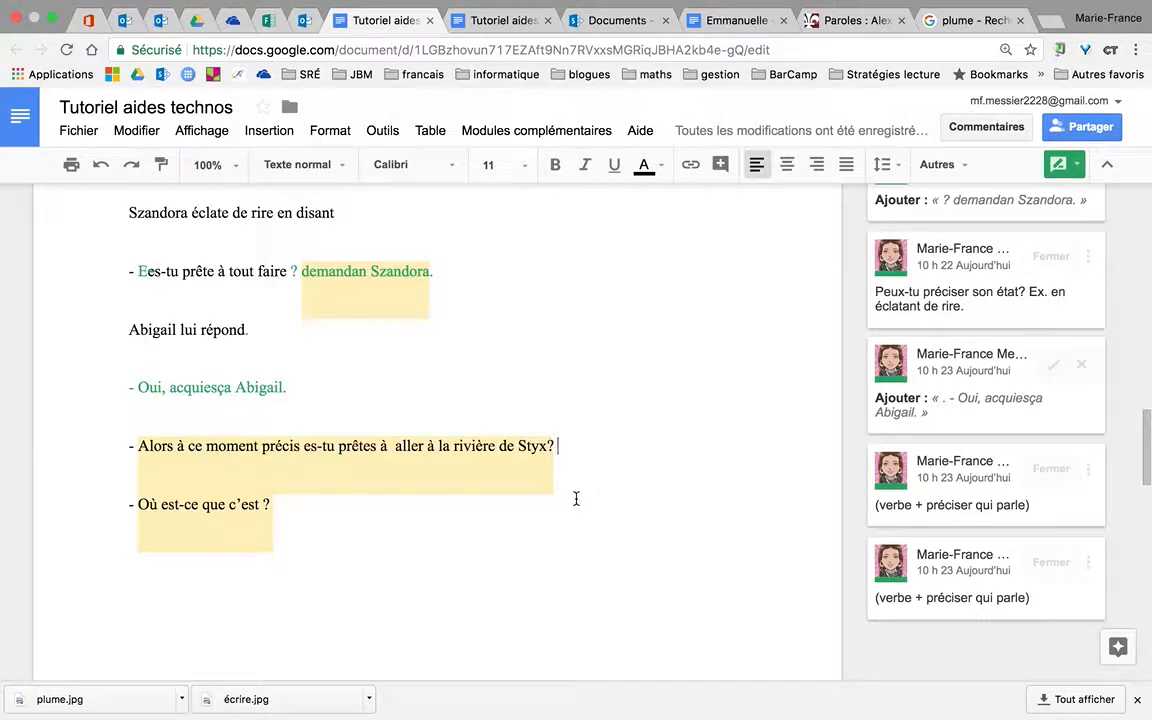
pyautogui.click(378, 447)
pyautogui.press('BackSpace')
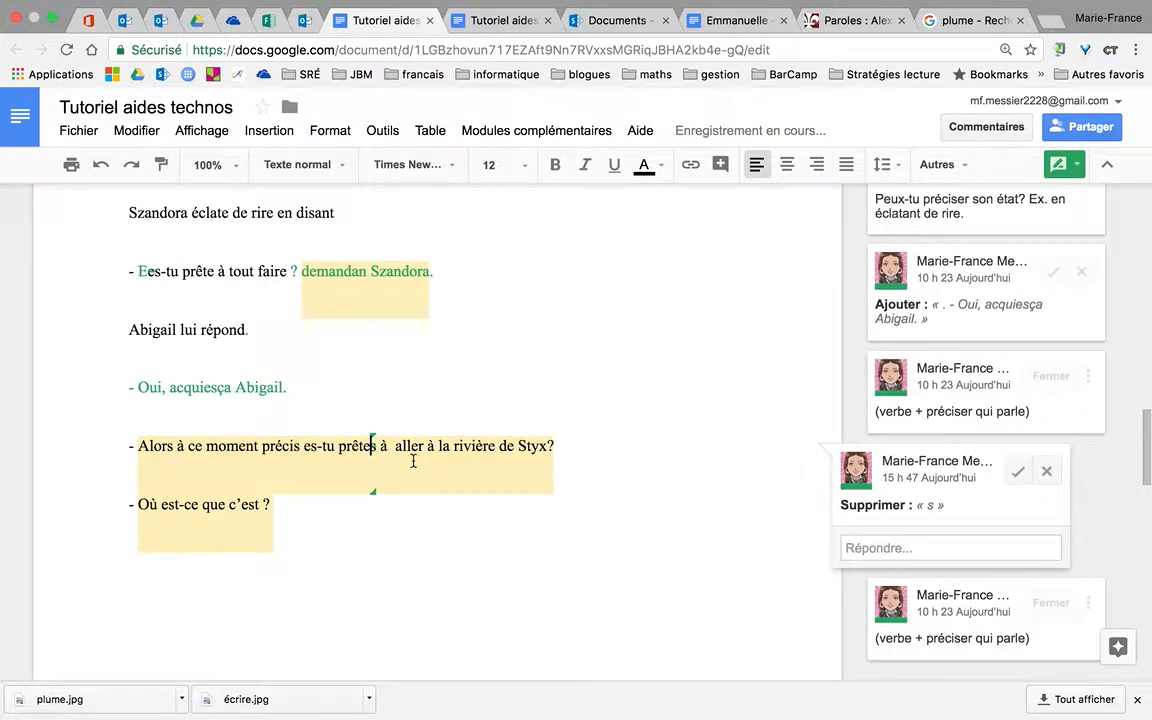
# Suggest adding "interroge-t-il." after the question ending in "rivière de Styx?".
pyautogui.click(560, 447)
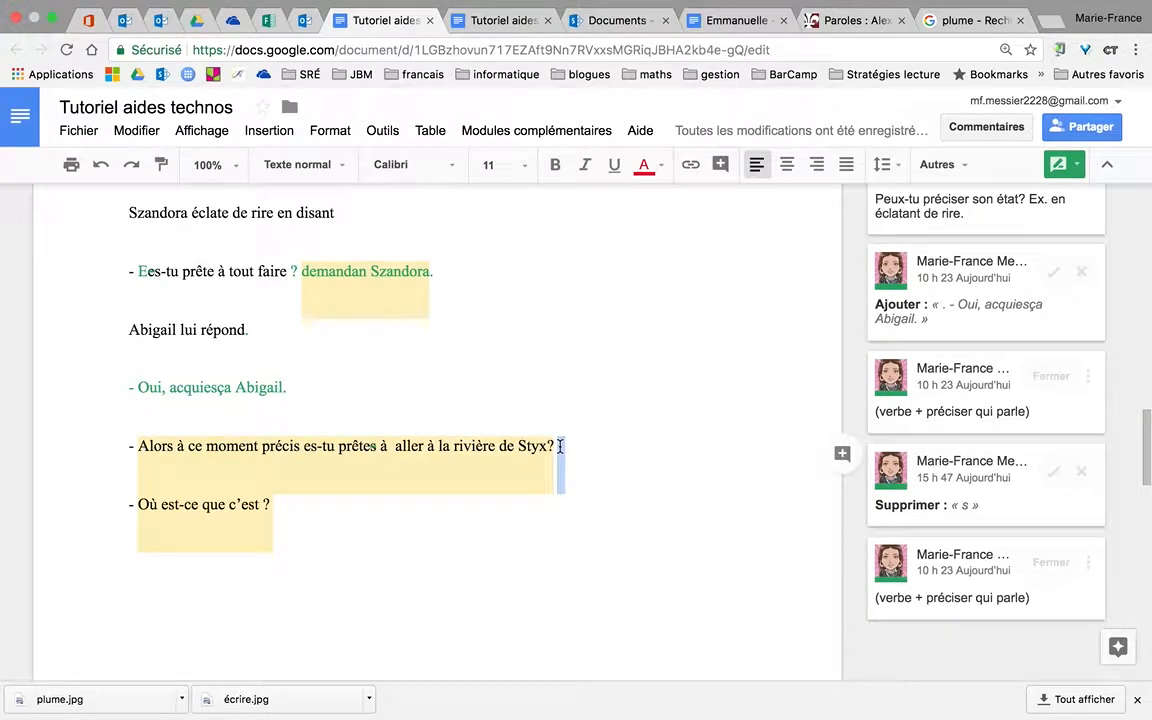
pyautogui.write('s')
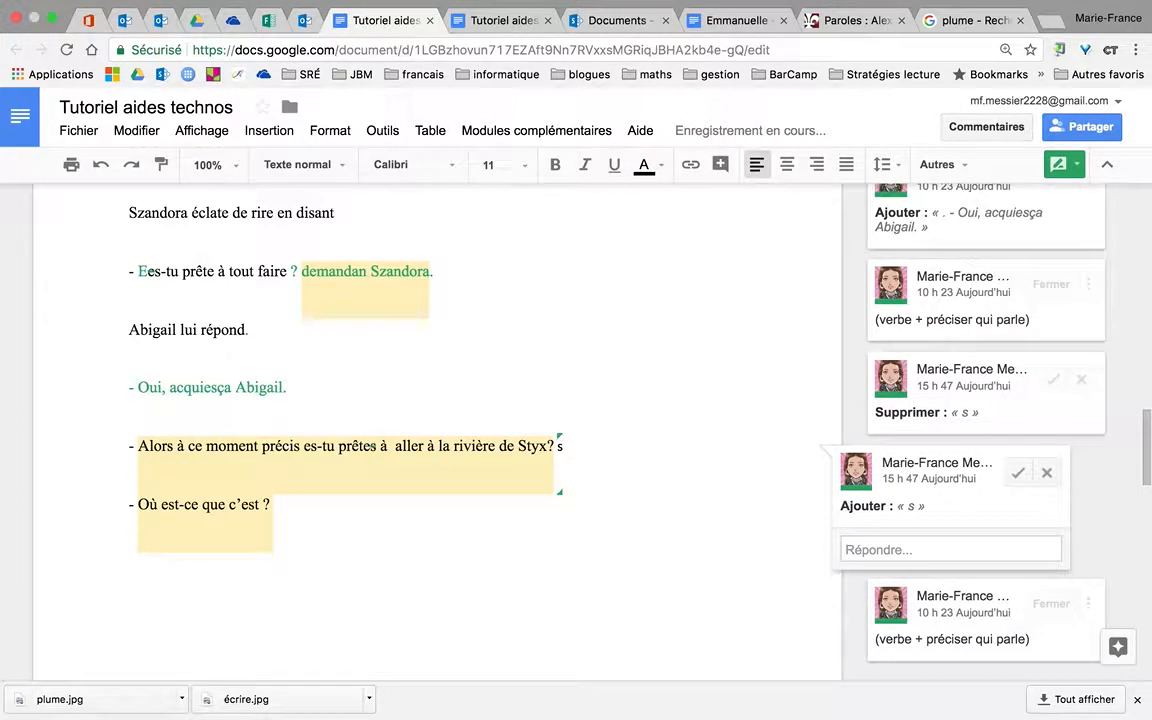
pyautogui.press('BackSpace')
pyautogui.write('in')
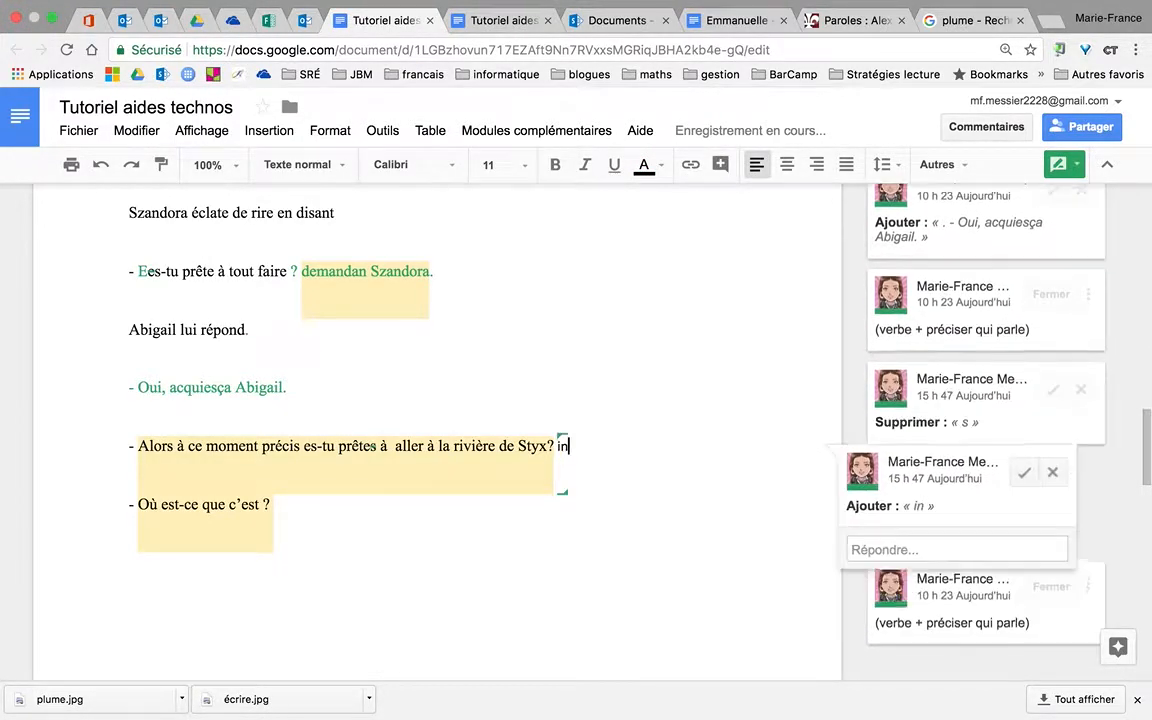
pyautogui.write('terroge')
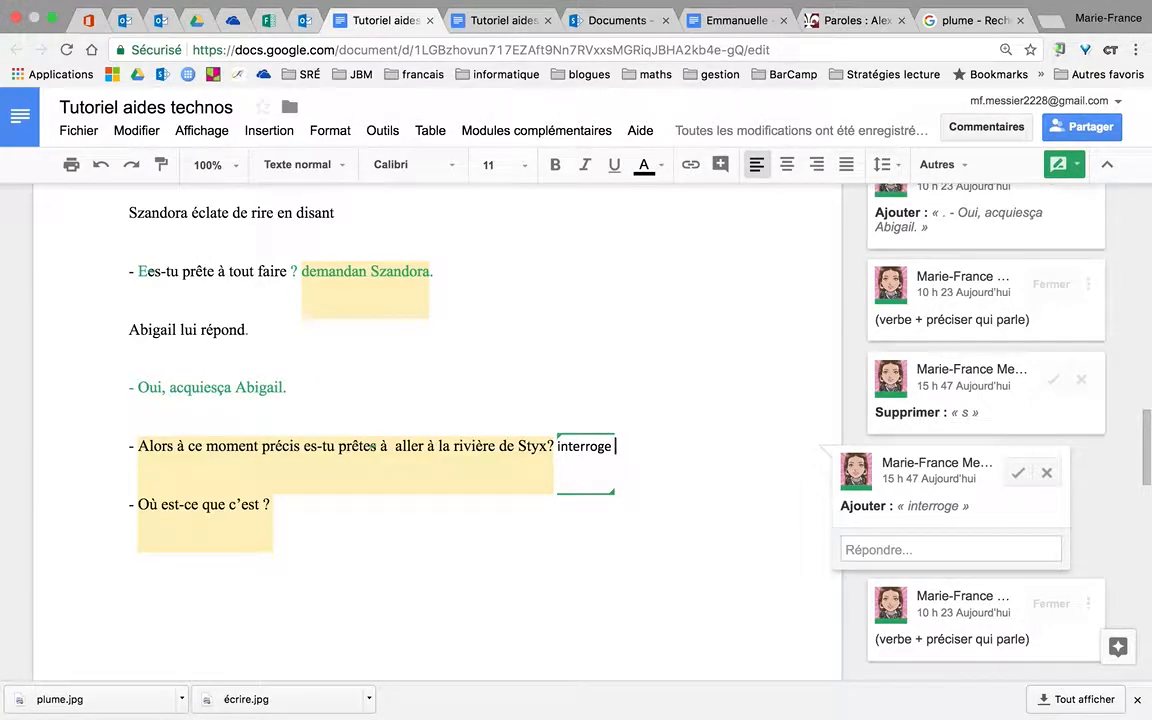
pyautogui.write('-t-il.')
# Suggest adding "s'inquiète-t-elle." after the line "Où est-ce que c'est ?".
pyautogui.click(275, 505)
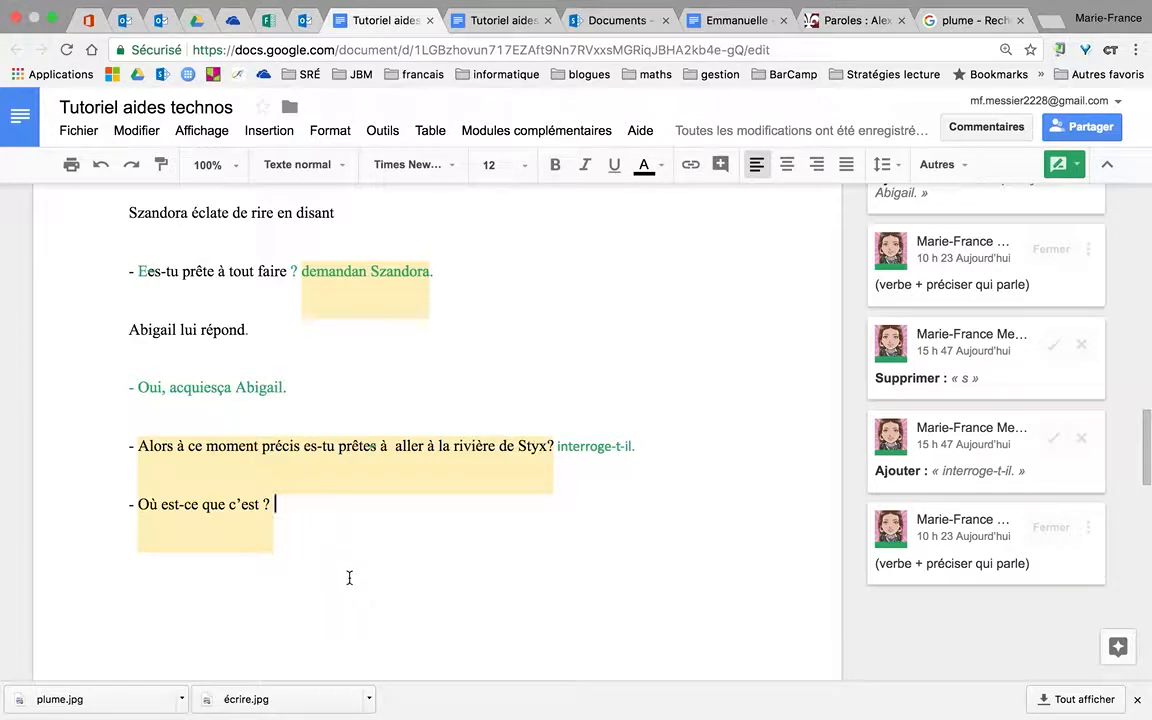
pyautogui.write("s'inquièet")
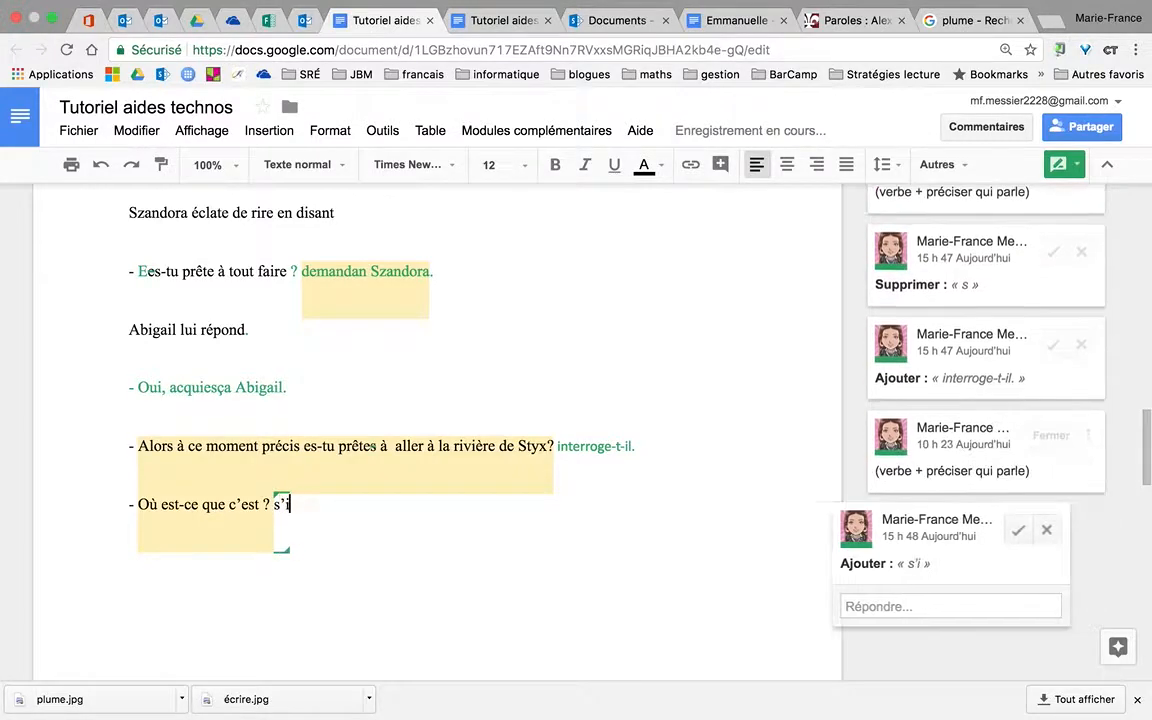
pyautogui.press('BackSpace')
pyautogui.press('BackSpace')
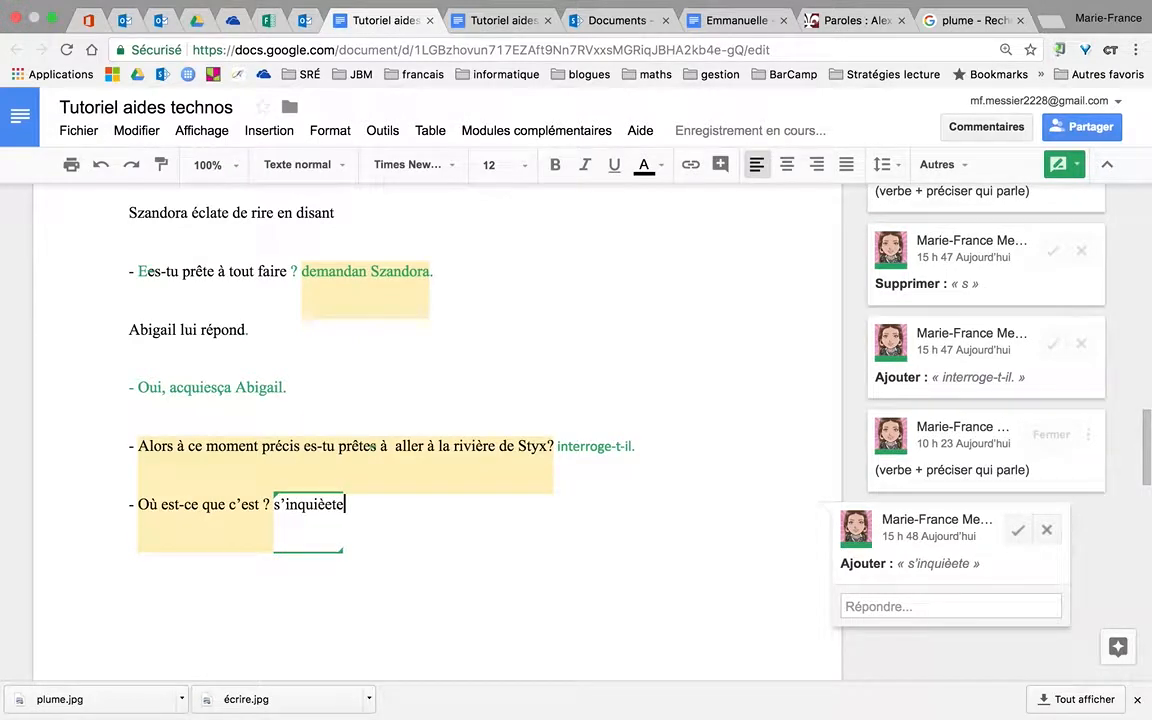
pyautogui.write('-e')
pyautogui.press('BackSpace')
pyautogui.press('BackSpace')
pyautogui.write('te-t-elle.')
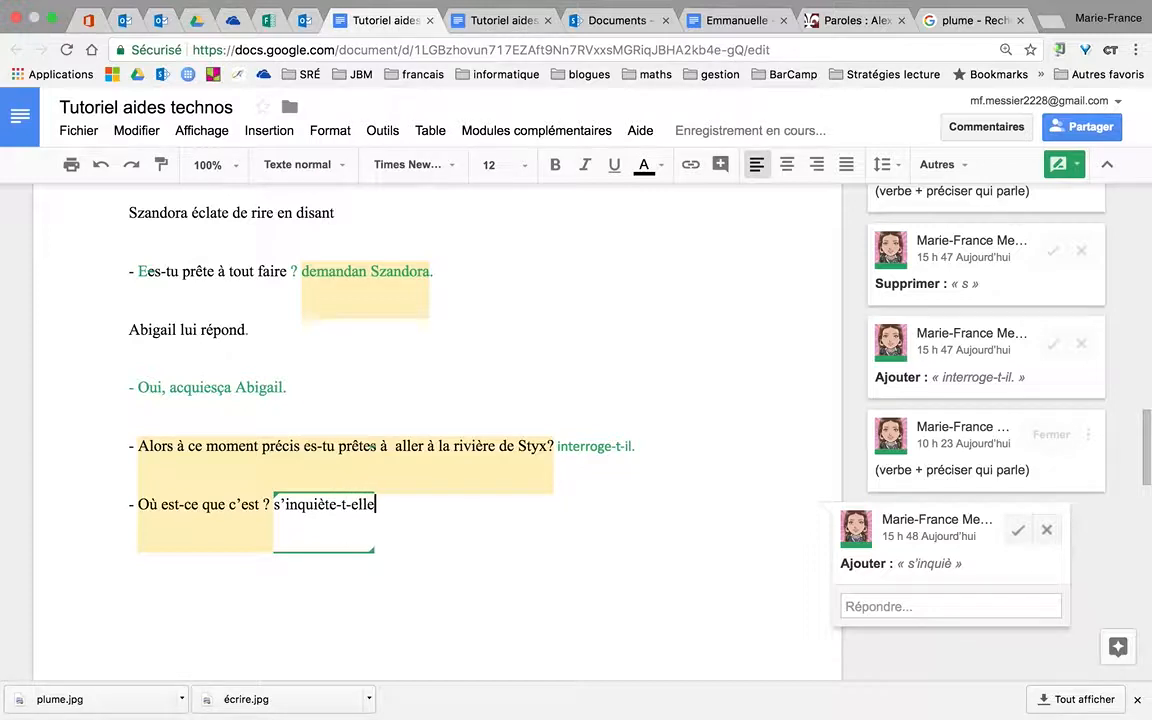
pyautogui.click(446, 610)
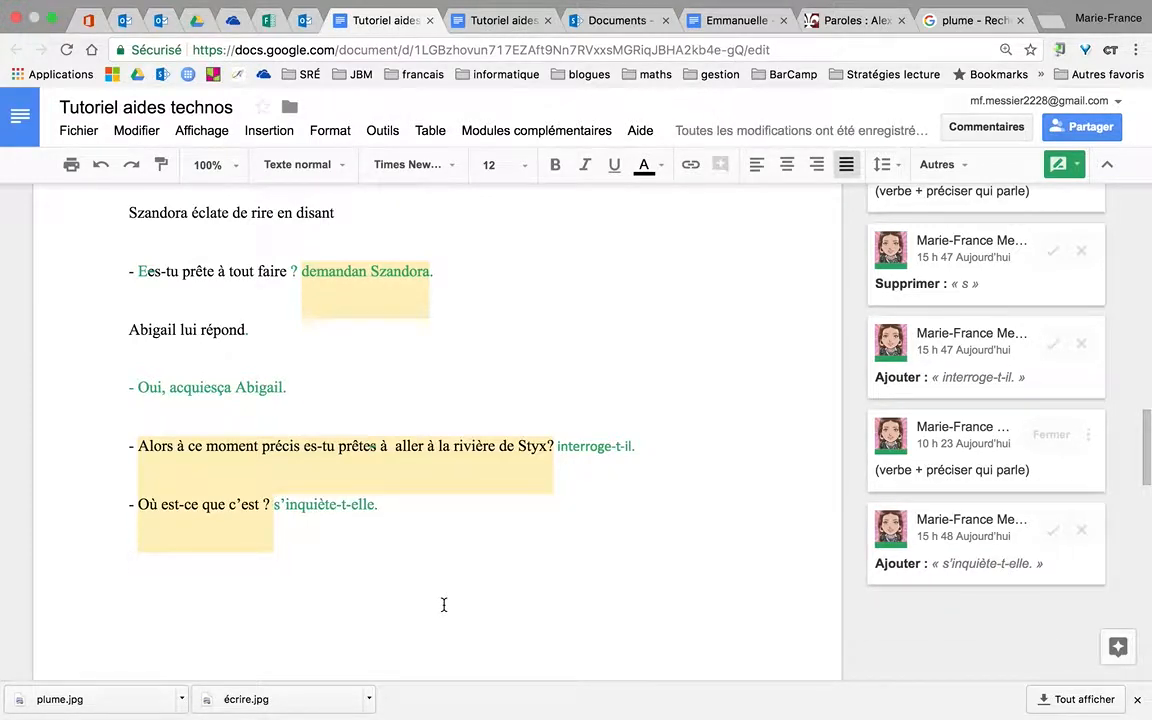
# Add the comment "Sois plus précise." to the first paragraph's sentence running from "Abigail avait un" to "poitrine bien dégagée.".
pyautogui.scroll(-2, 445, 550)
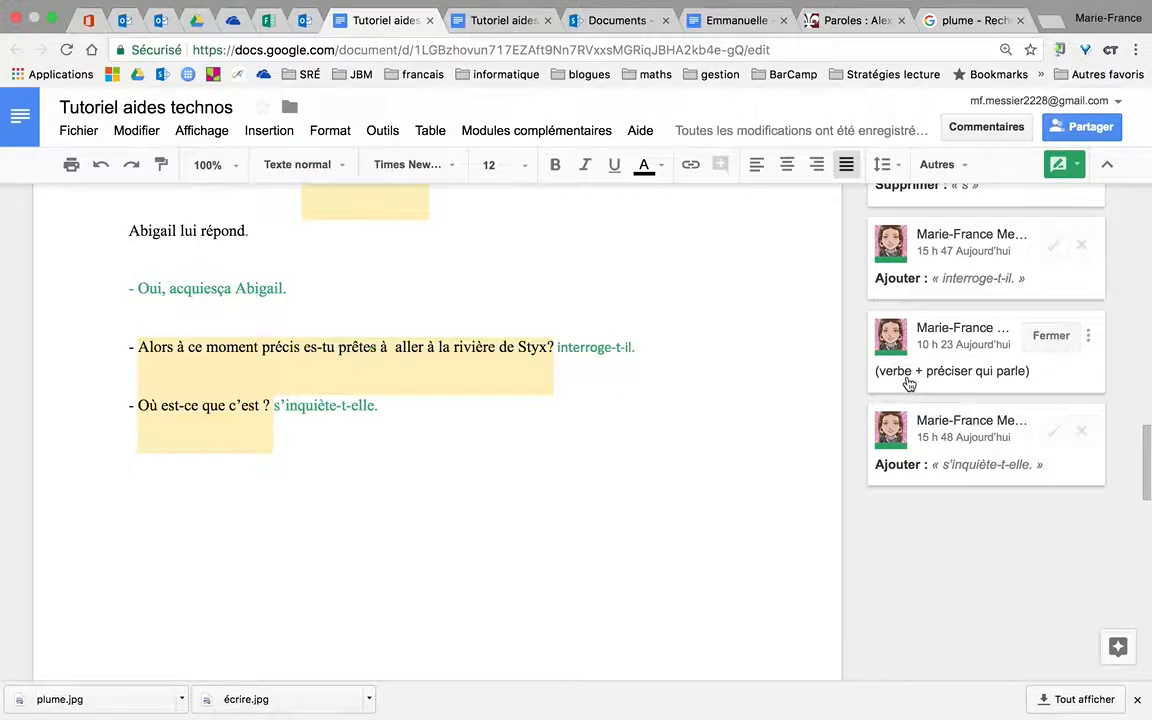
pyautogui.scroll(15, 908, 383)
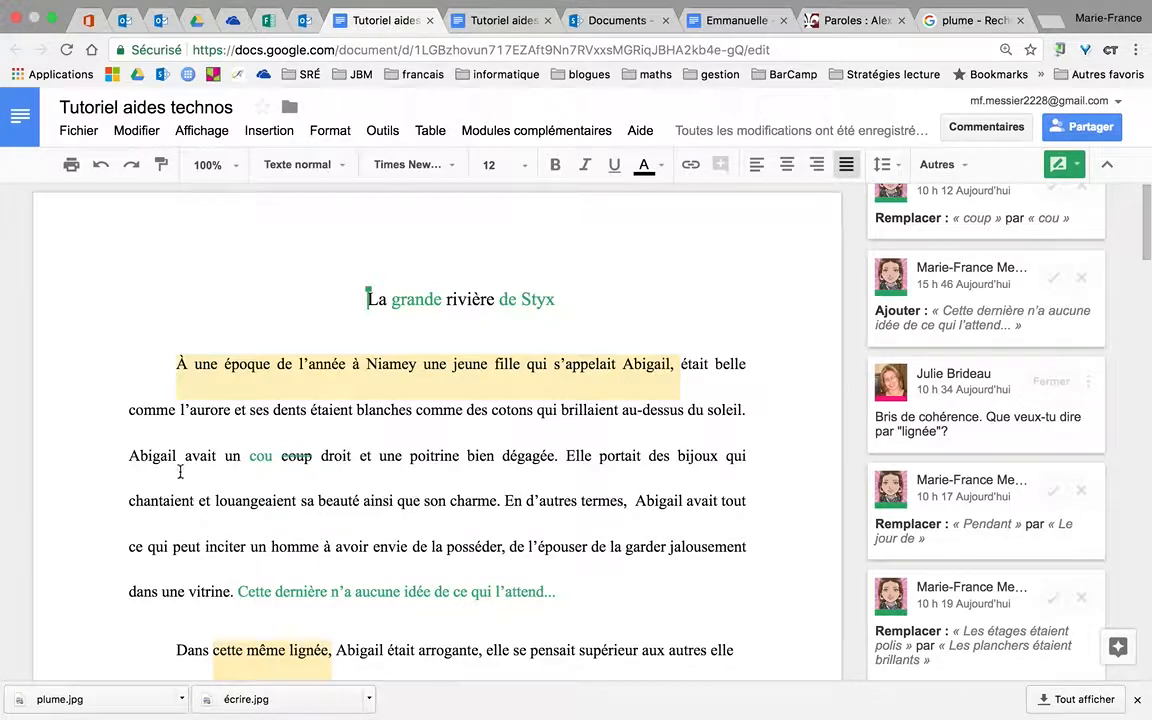
pyautogui.moveTo(129, 455); pyautogui.dragTo(563, 458)
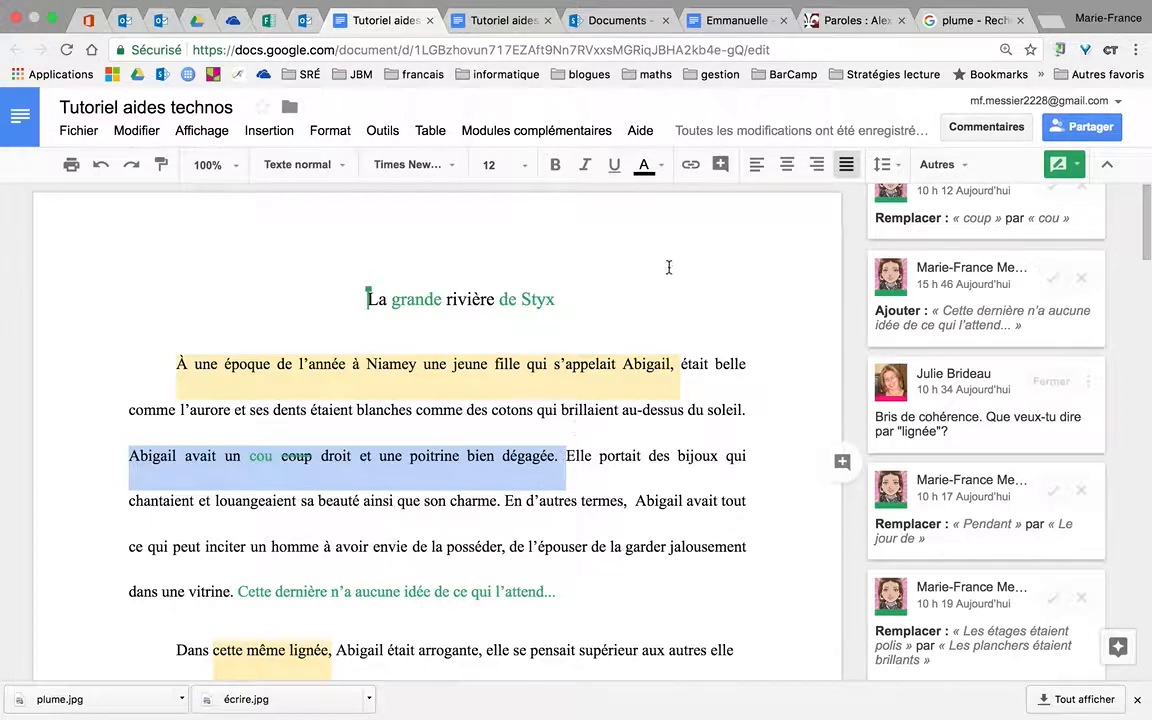
pyautogui.click(720, 166)
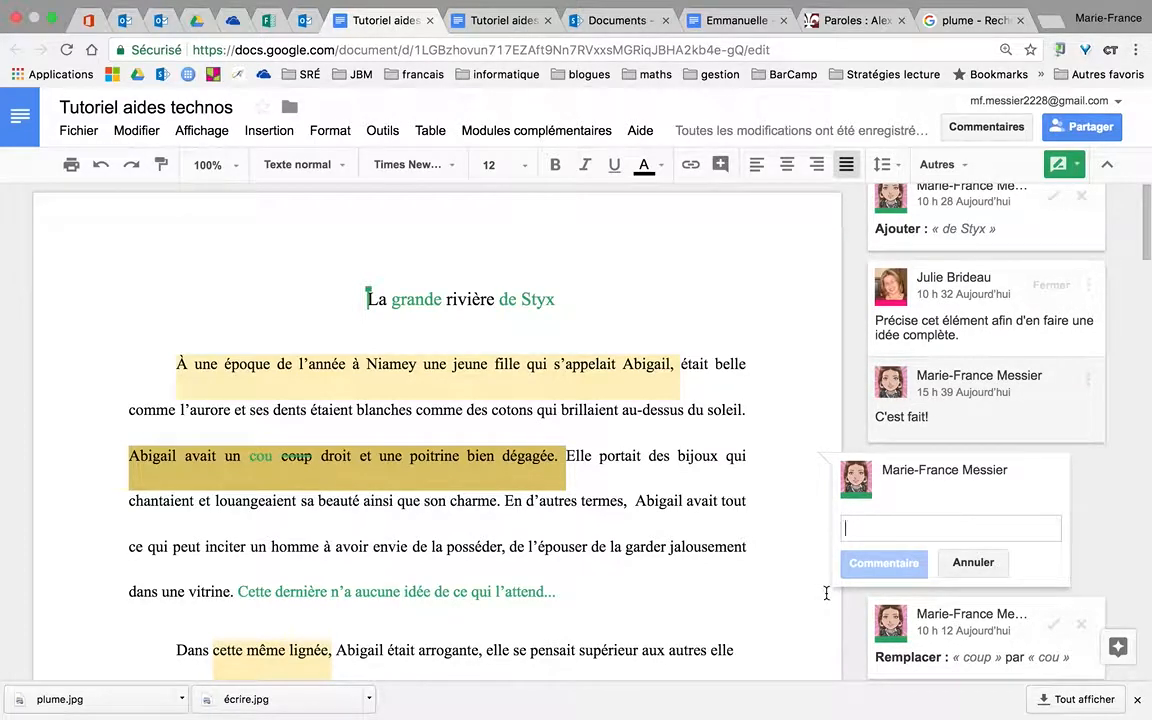
pyautogui.write('Sois pl')
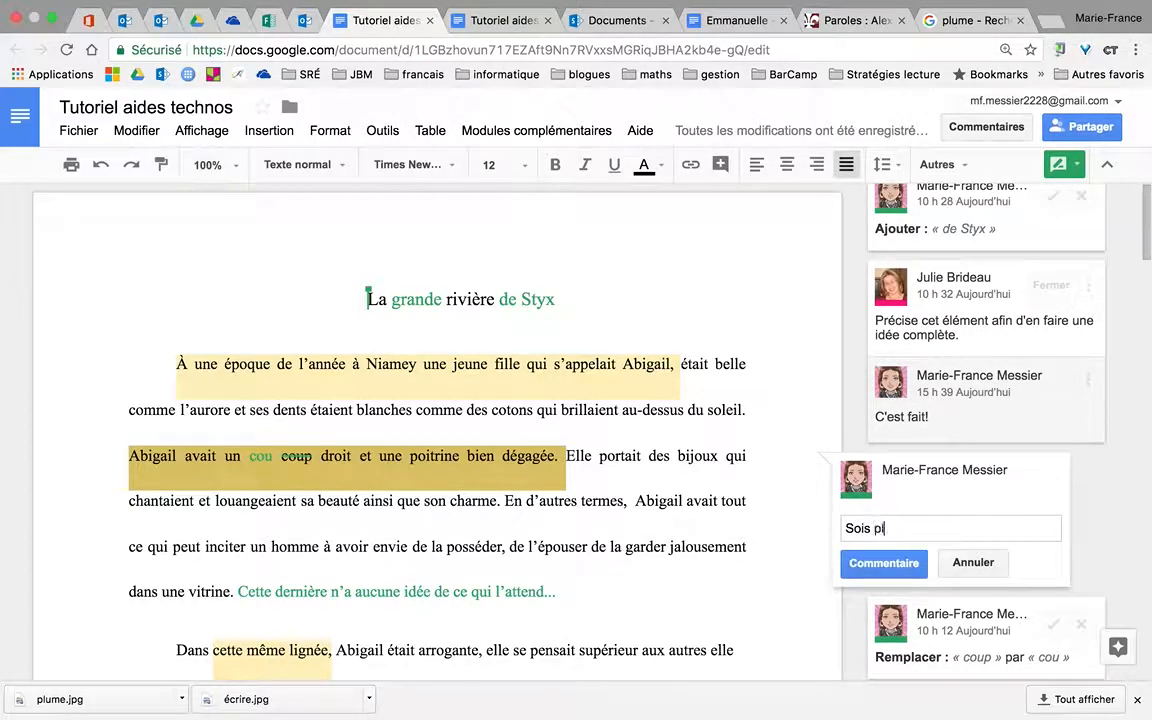
pyautogui.write('us précise.')
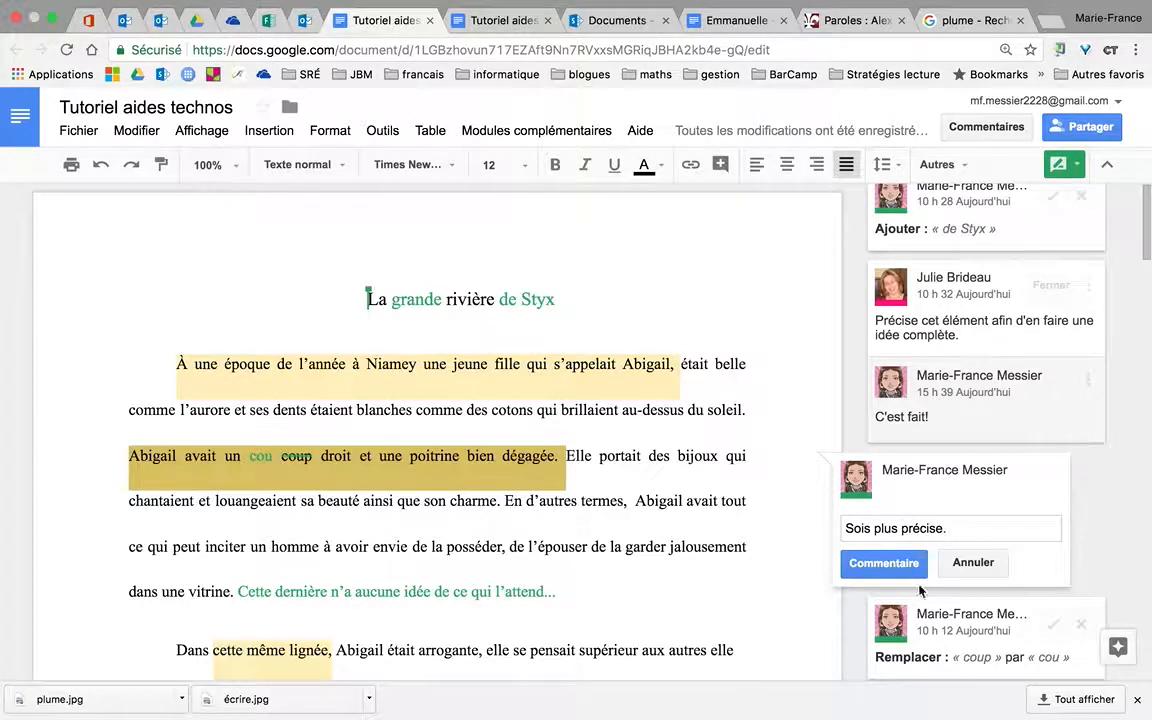
pyautogui.click(869, 563)
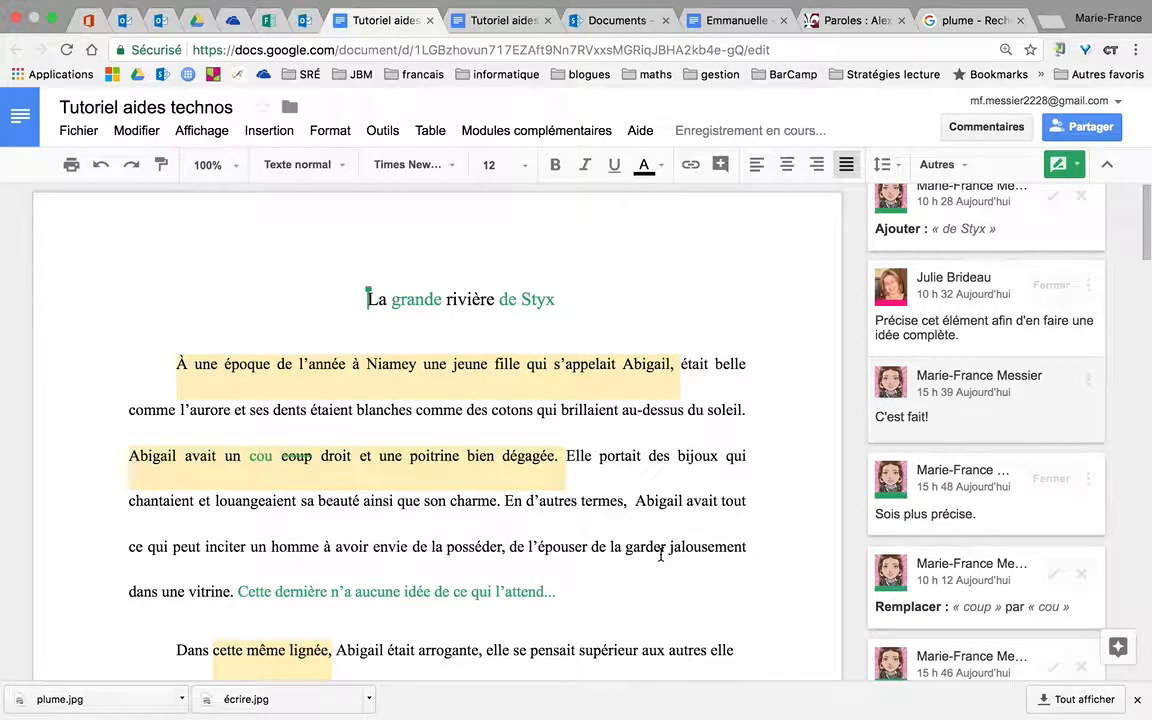